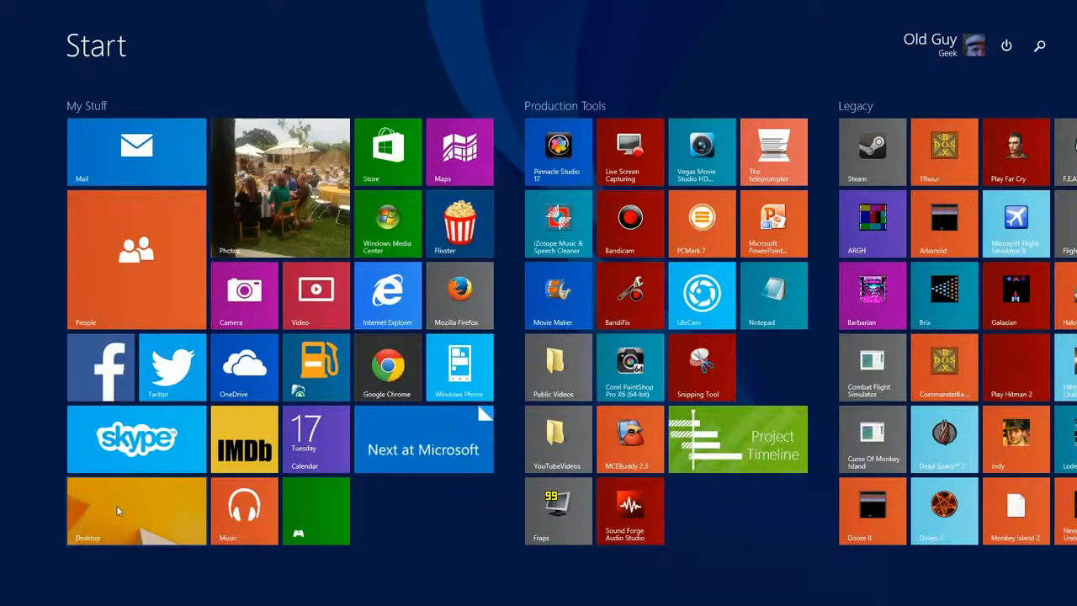
- Switch to the desktop and remove the existing Programs toolbar from the taskbar
{"action": "left_click", "coordinate": [118, 511]}
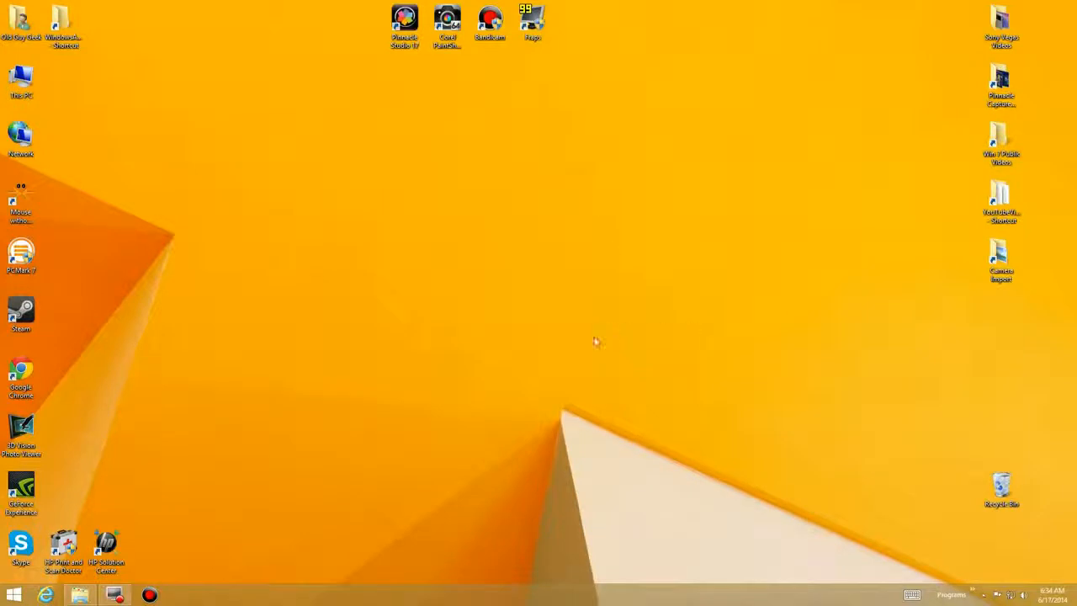
{"action": "right_click", "coordinate": [393, 598]}
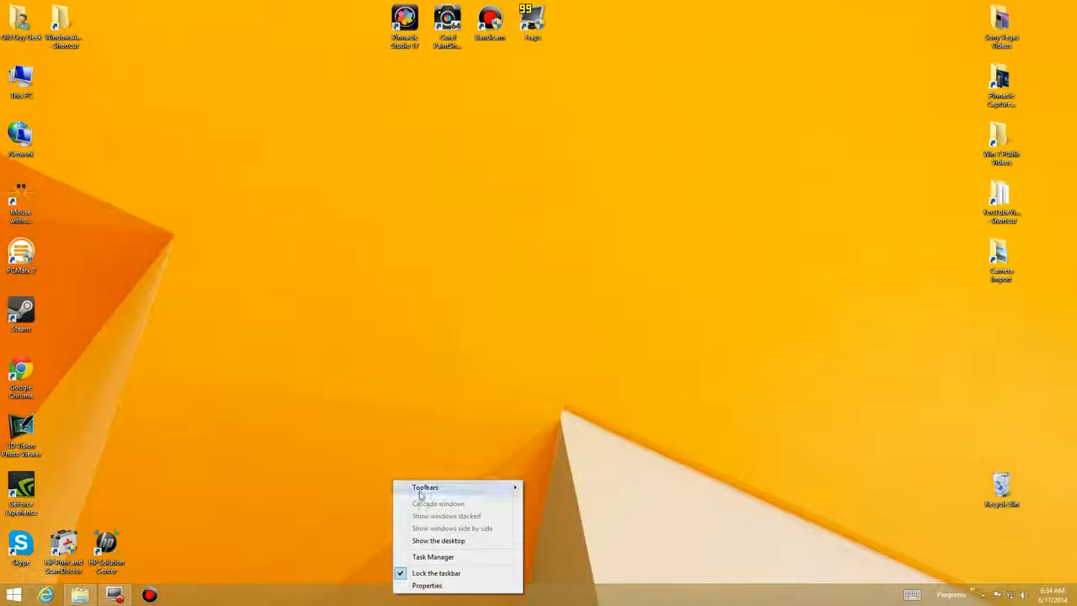
{"action": "mouse_move", "coordinate": [424, 492]}
{"action": "left_click", "coordinate": [328, 536]}
- Add the Address toolbar to the taskbar and activate its entry box
{"action": "right_click", "coordinate": [423, 592]}
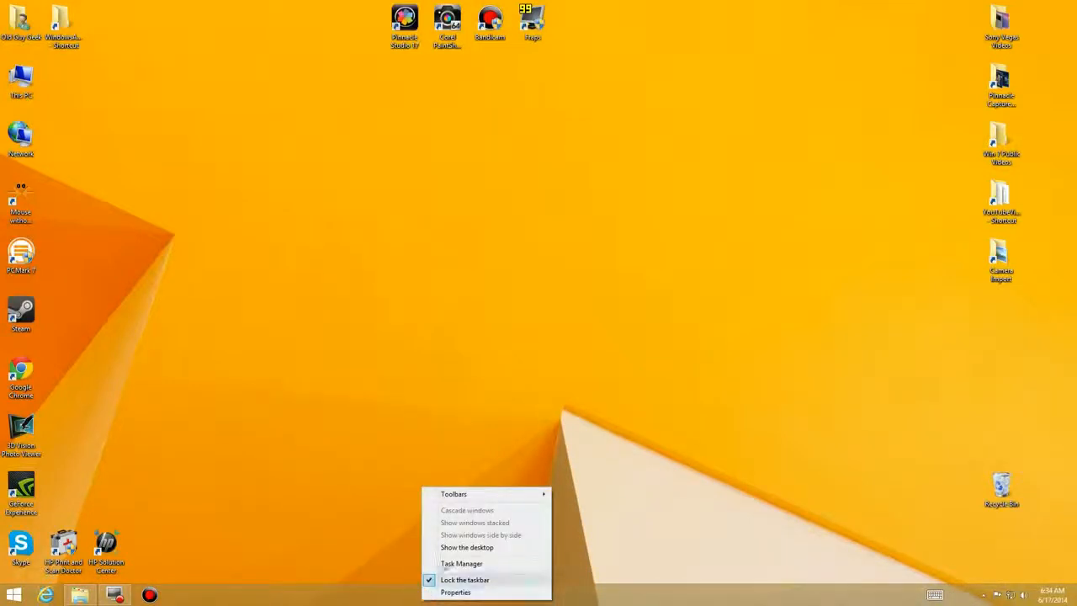
{"action": "mouse_move", "coordinate": [461, 497]}
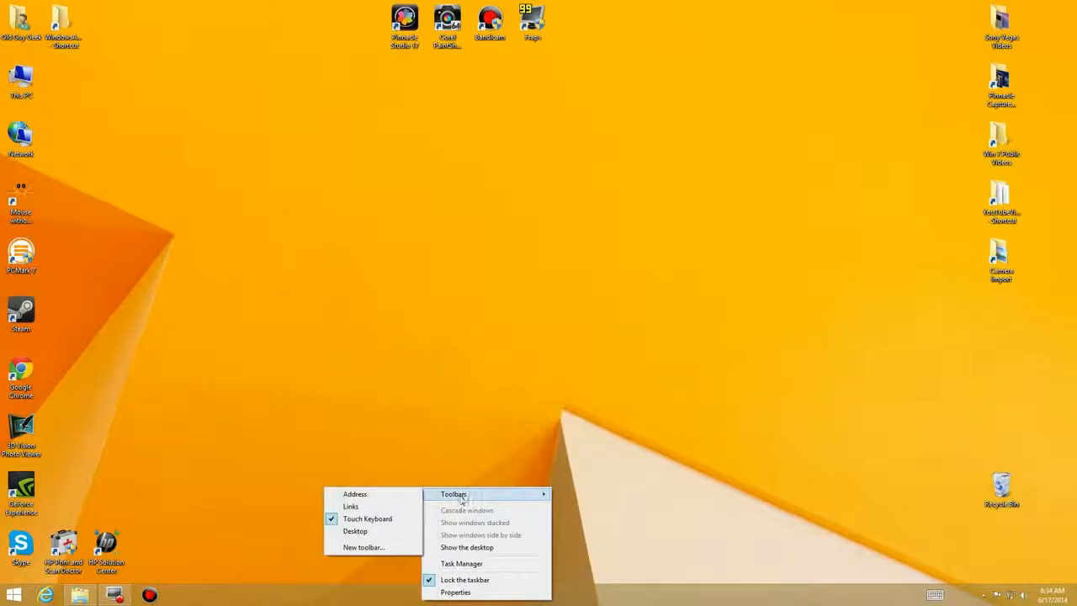
{"action": "left_click", "coordinate": [362, 500]}
{"action": "left_click", "coordinate": [875, 595]}
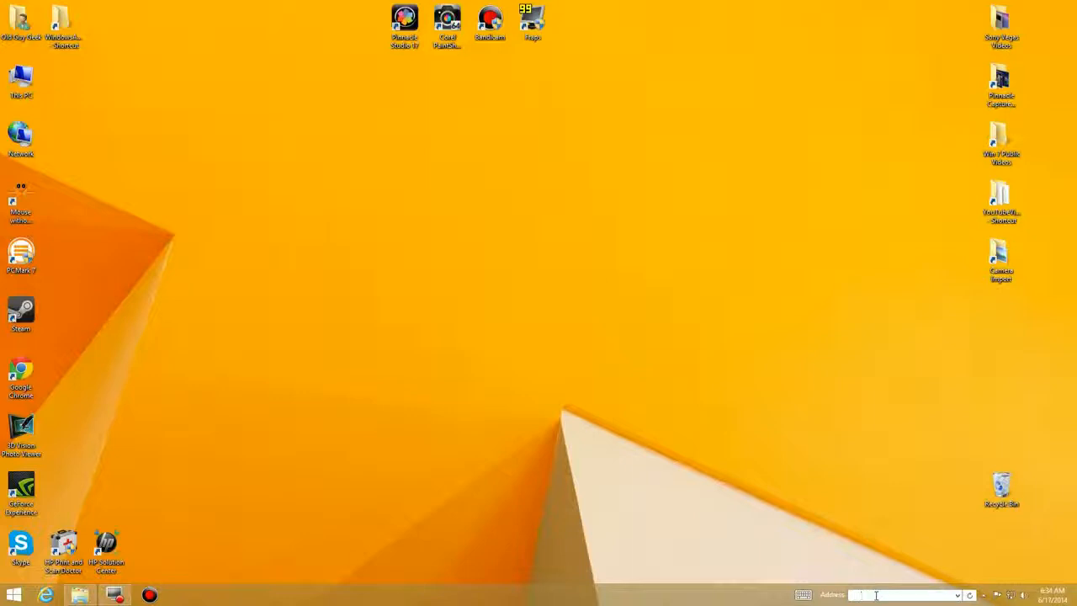
- Remove the Address toolbar from the taskbar
{"action": "right_click", "coordinate": [459, 594]}
{"action": "mouse_move", "coordinate": [493, 483]}
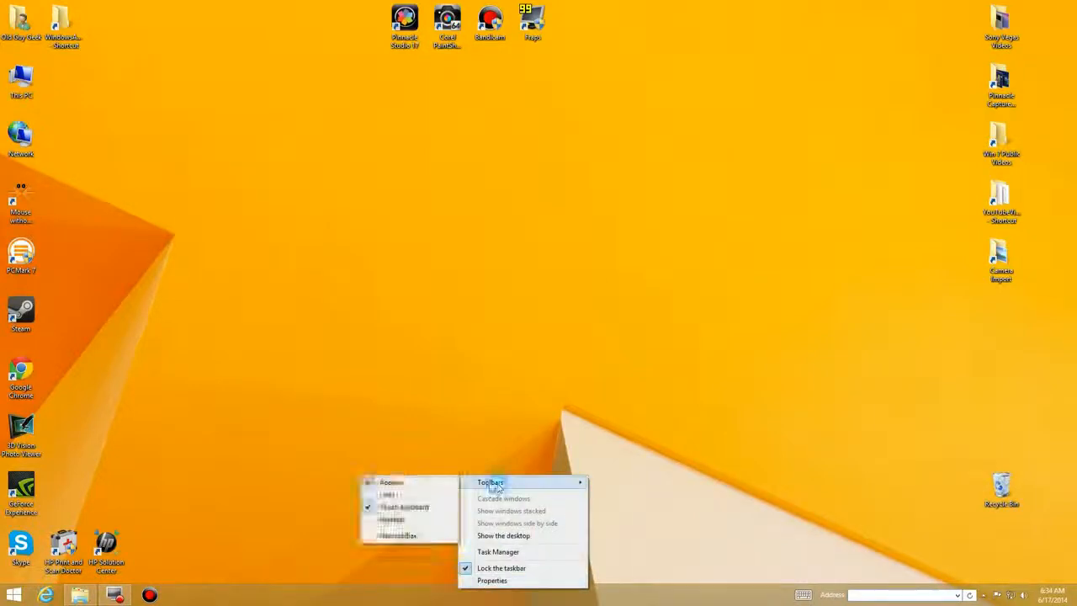
{"action": "left_click", "coordinate": [397, 483]}
- Open the taskbar properties and view the toolbars that can be added to the taskbar
{"action": "right_click", "coordinate": [408, 598]}
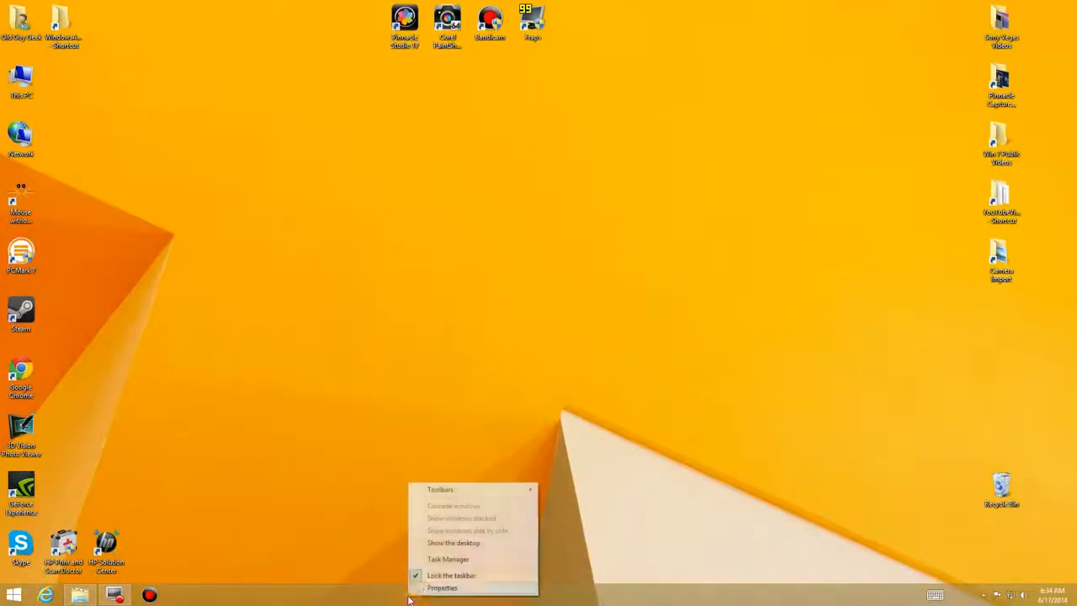
{"action": "left_click", "coordinate": [426, 590]}
{"action": "left_click_drag", "start_coordinate": [168, 305], "coordinate": [557, 181]}
{"action": "left_click", "coordinate": [519, 194]}
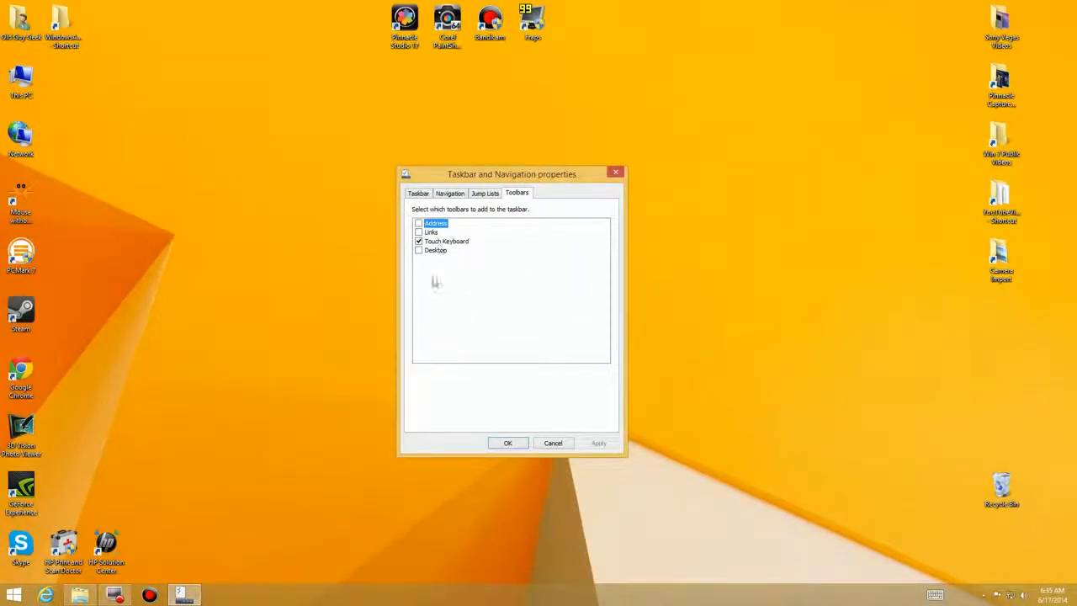
- Start a new taskbar toolbar and create a folder named Programs for it on the Masters (E:) drive
{"action": "right_click", "coordinate": [457, 595]}
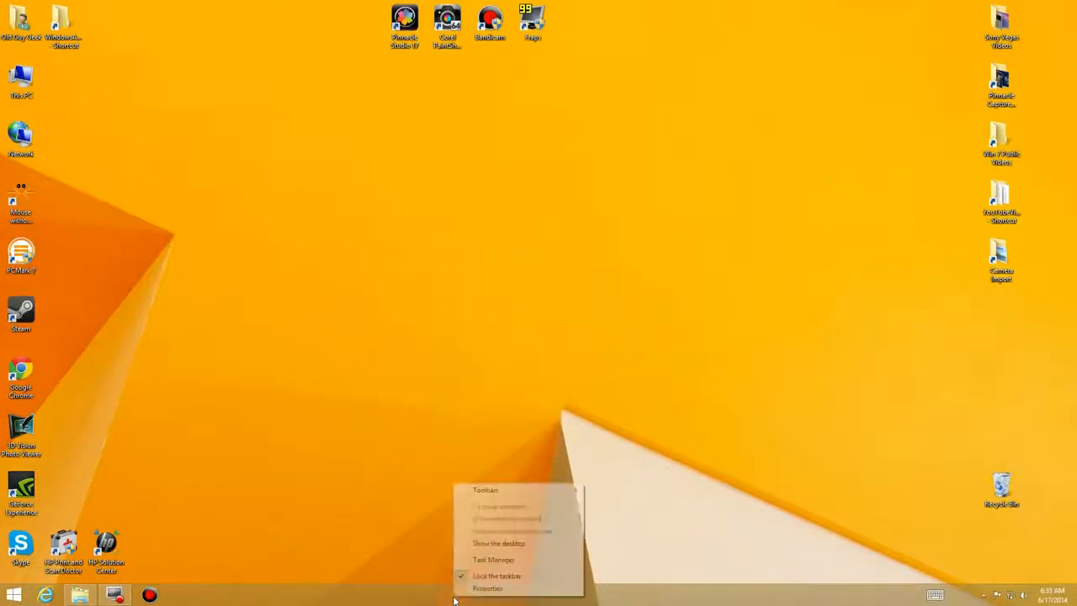
{"action": "mouse_move", "coordinate": [496, 494]}
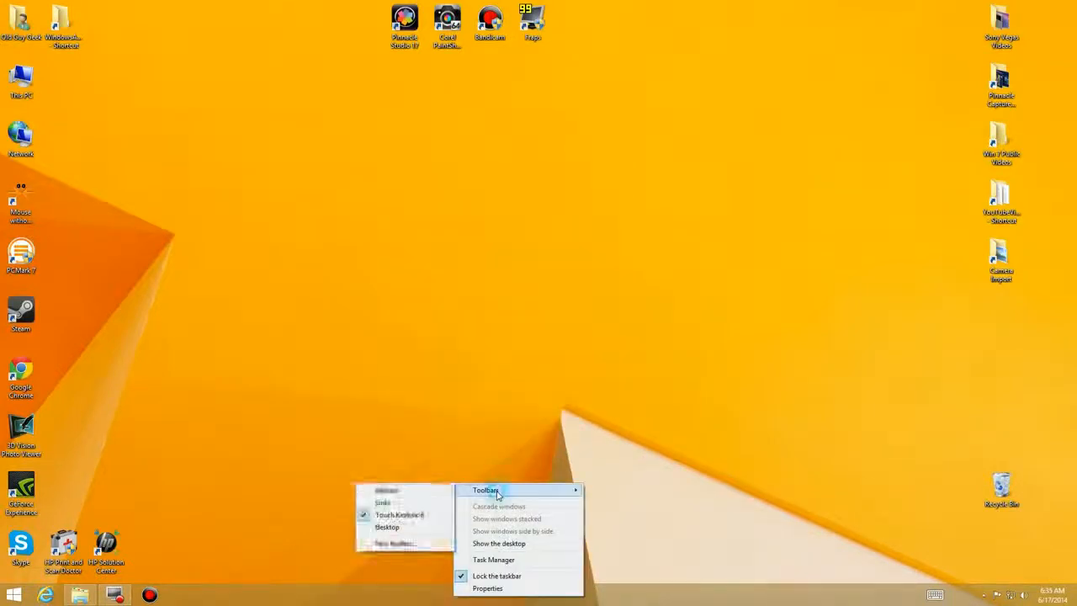
{"action": "left_click", "coordinate": [409, 543]}
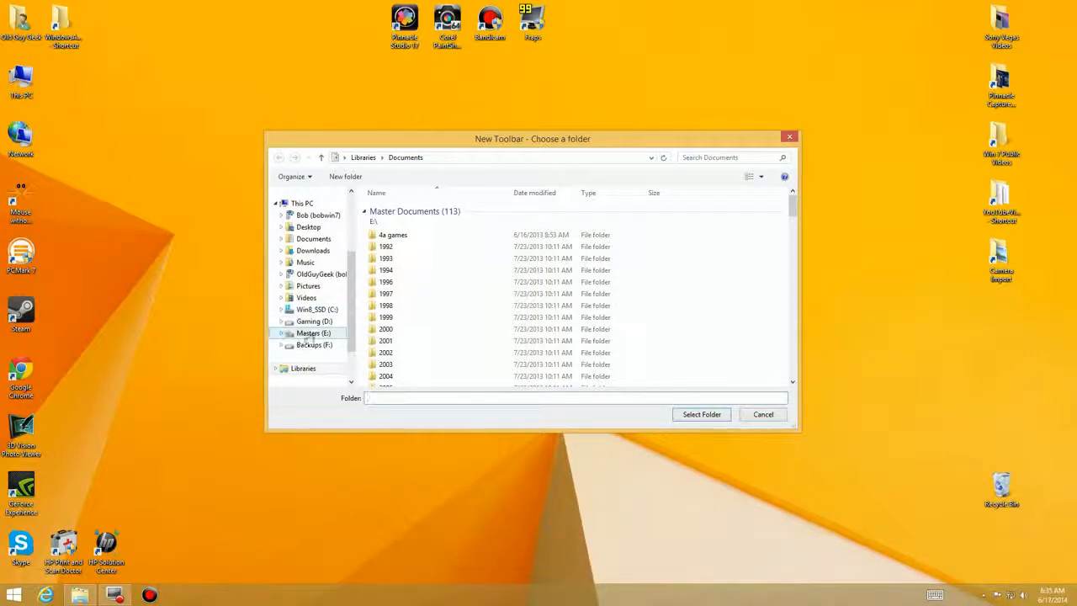
{"action": "left_click", "coordinate": [308, 335]}
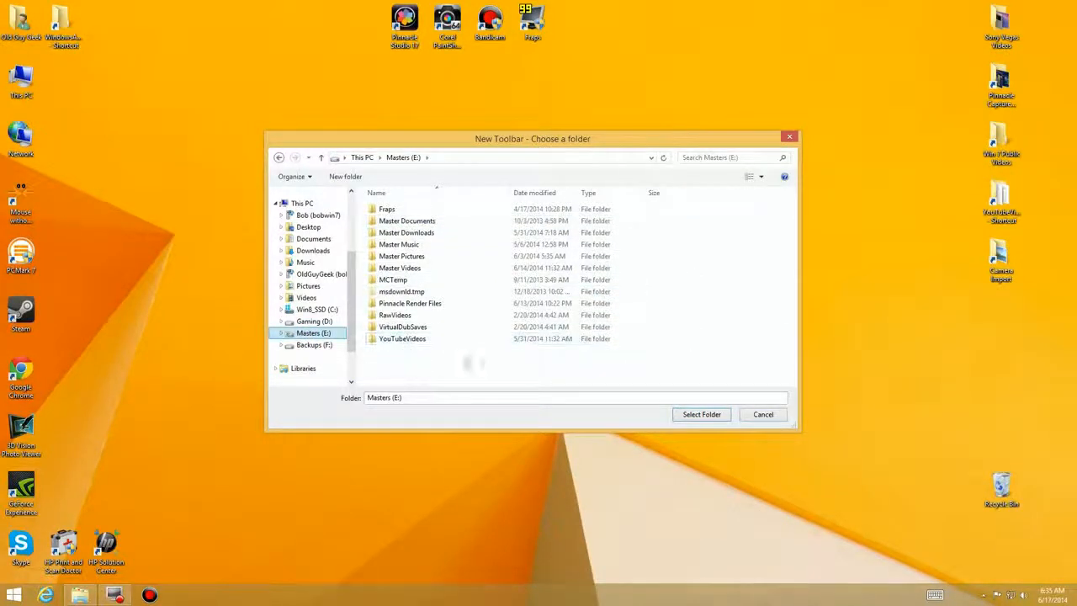
{"action": "left_click", "coordinate": [345, 177]}
{"action": "type", "text": "Rrogre"}
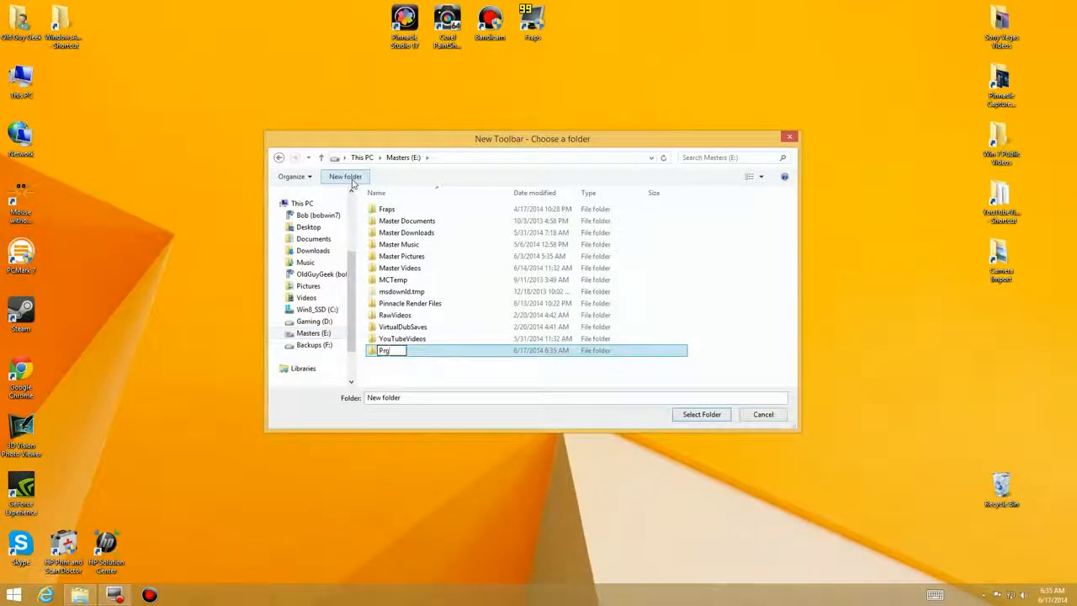
{"action": "type", "text": "ms"}
{"action": "key", "text": "Return"}
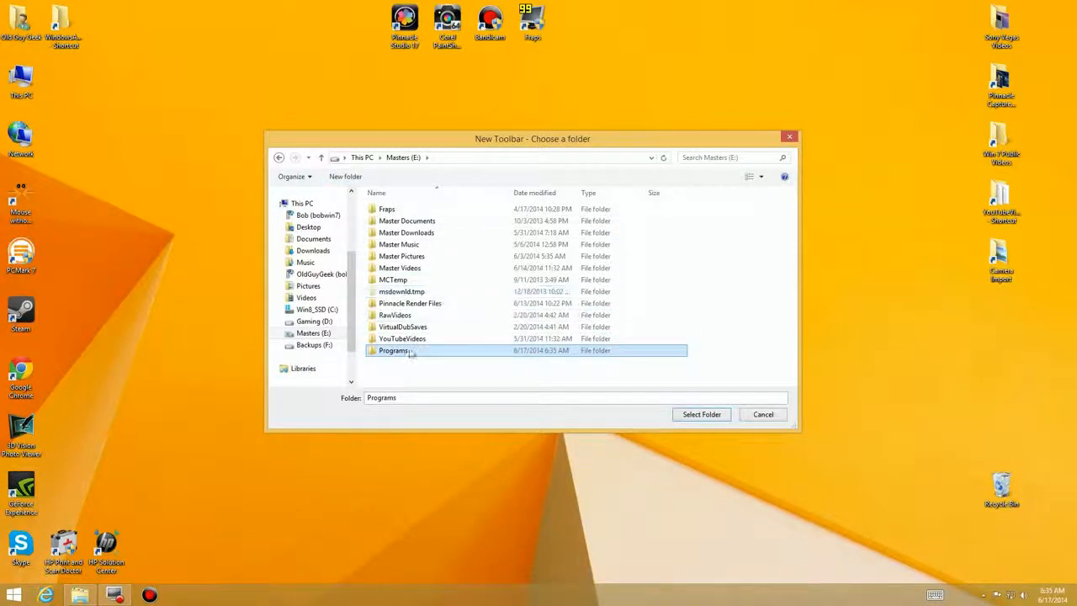
- Choose the new Programs folder as the source of the taskbar toolbar
{"action": "left_click", "coordinate": [408, 352]}
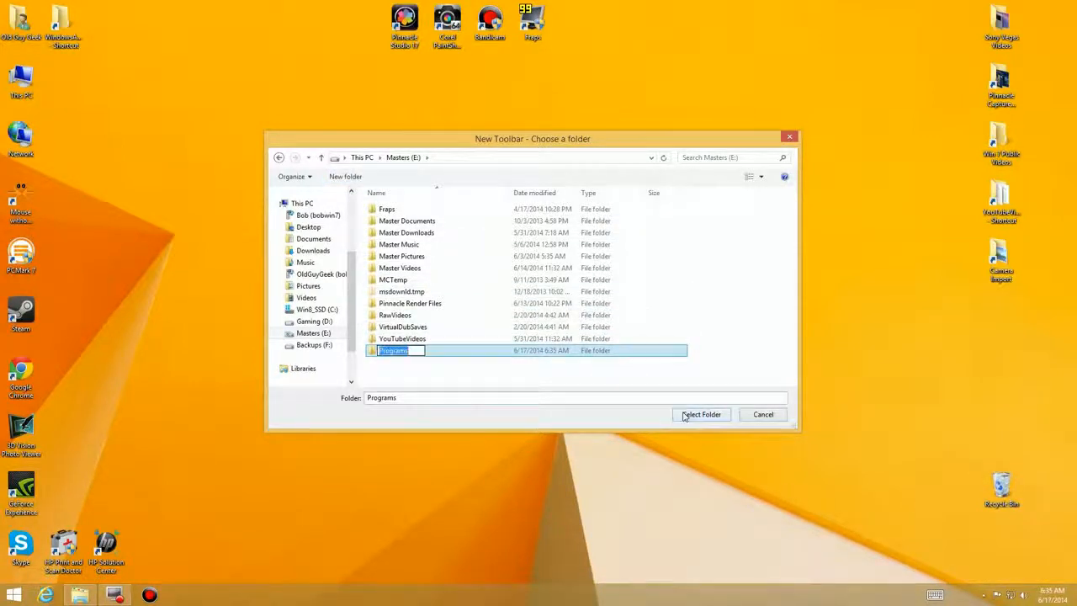
{"action": "left_click", "coordinate": [565, 368]}
{"action": "left_click", "coordinate": [693, 415]}
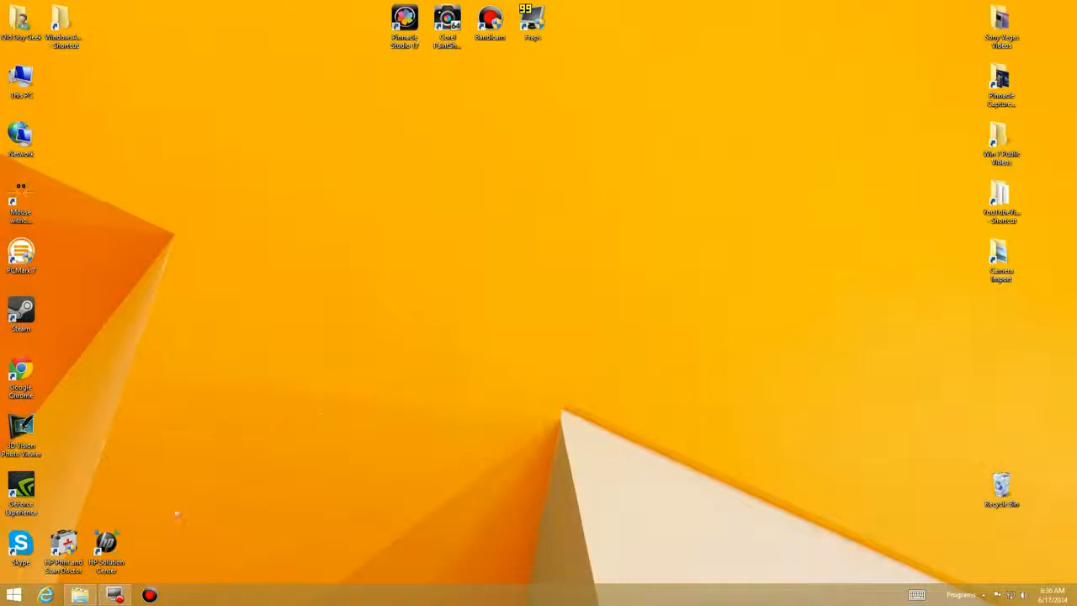
- In File Explorer, refresh the Masters (E:) drive listing and open its Programs folder
{"action": "left_click", "coordinate": [82, 595]}
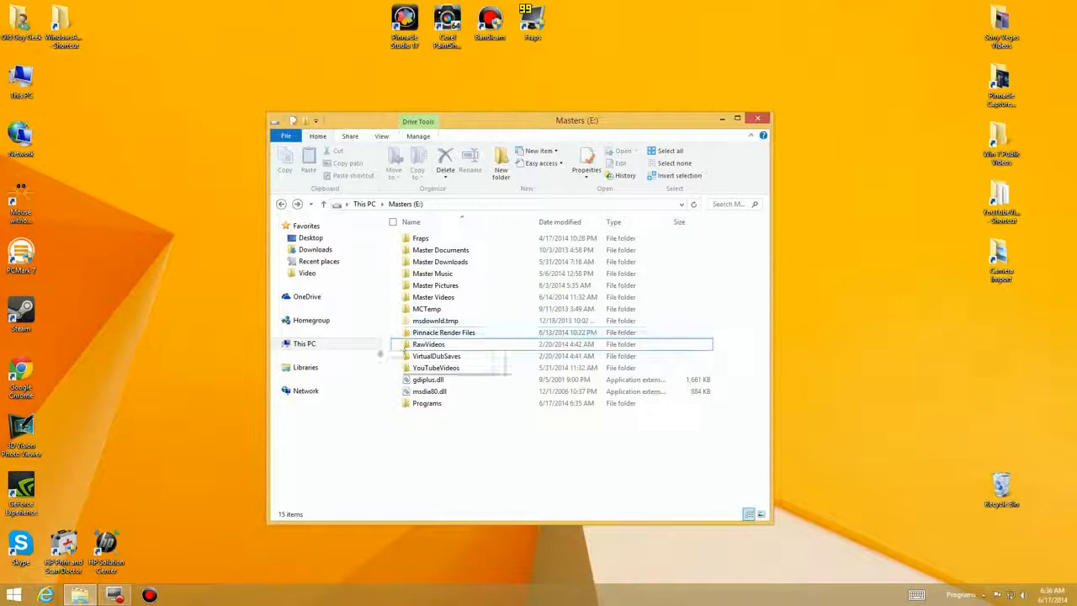
{"action": "left_click", "coordinate": [317, 352]}
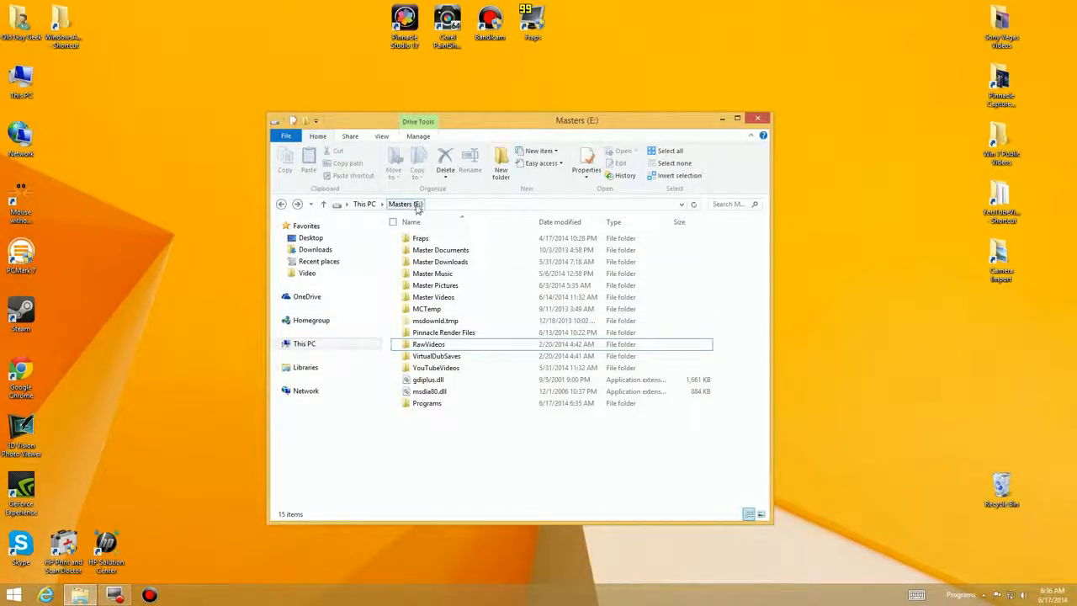
{"action": "right_click", "coordinate": [494, 446]}
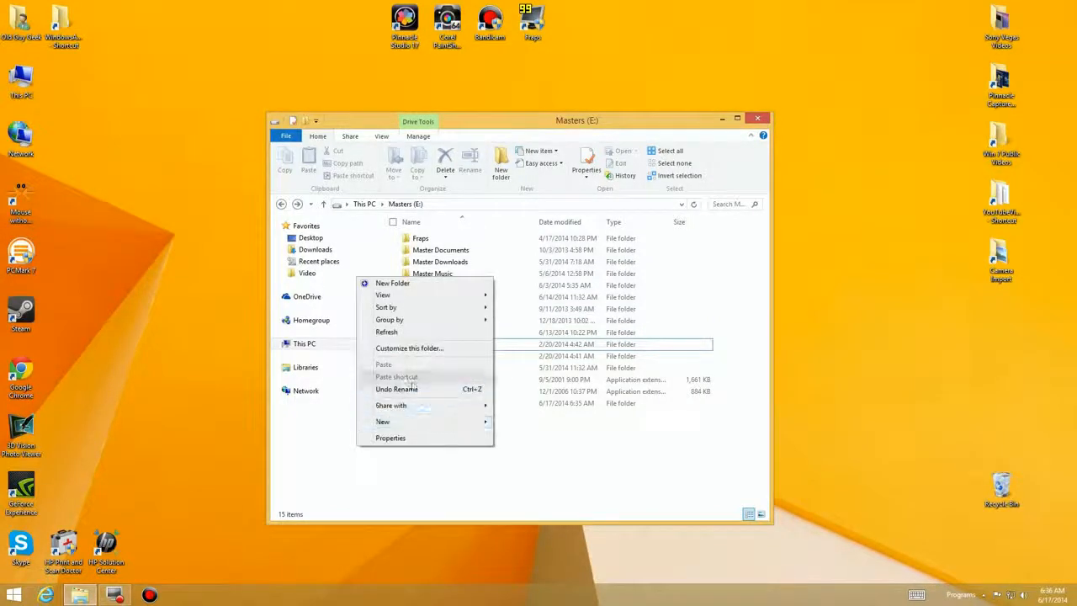
{"action": "left_click", "coordinate": [393, 331]}
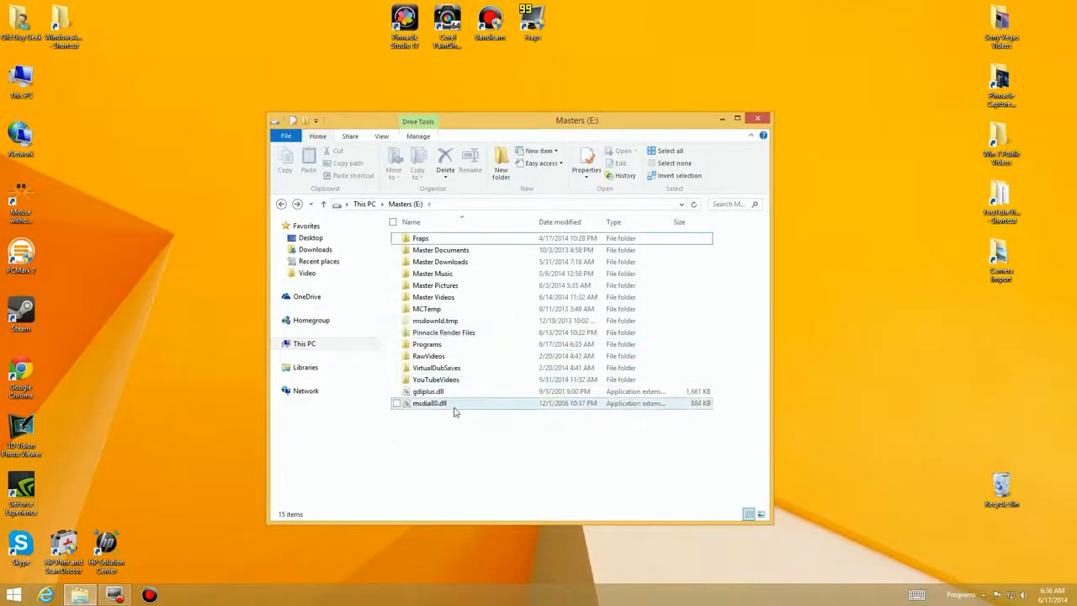
{"action": "double_click", "coordinate": [424, 345]}
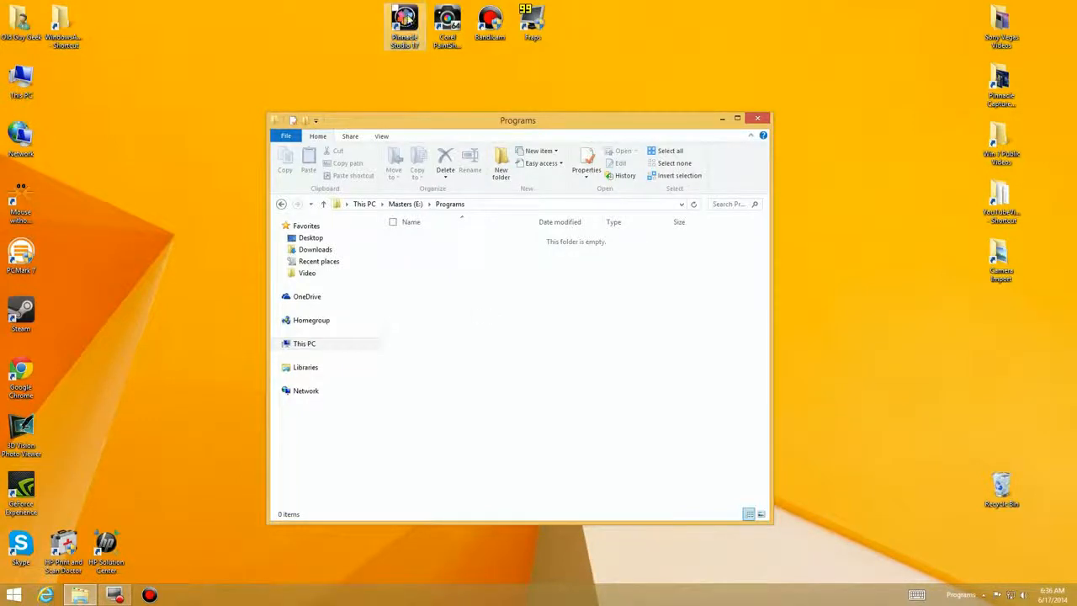
- Copy the Pinnacle Studio 17, Corel PaintShop Pro X6, Bandicam and Fraps shortcuts from the desktop into the Programs folder
{"action": "left_click", "coordinate": [410, 22]}
{"action": "left_click_drag", "start_coordinate": [409, 30], "coordinate": [435, 298]}
{"action": "left_click_drag", "start_coordinate": [447, 25], "coordinate": [442, 313]}
{"action": "left_click_drag", "start_coordinate": [490, 25], "coordinate": [476, 333]}
{"action": "left_click_drag", "start_coordinate": [531, 18], "coordinate": [448, 335]}
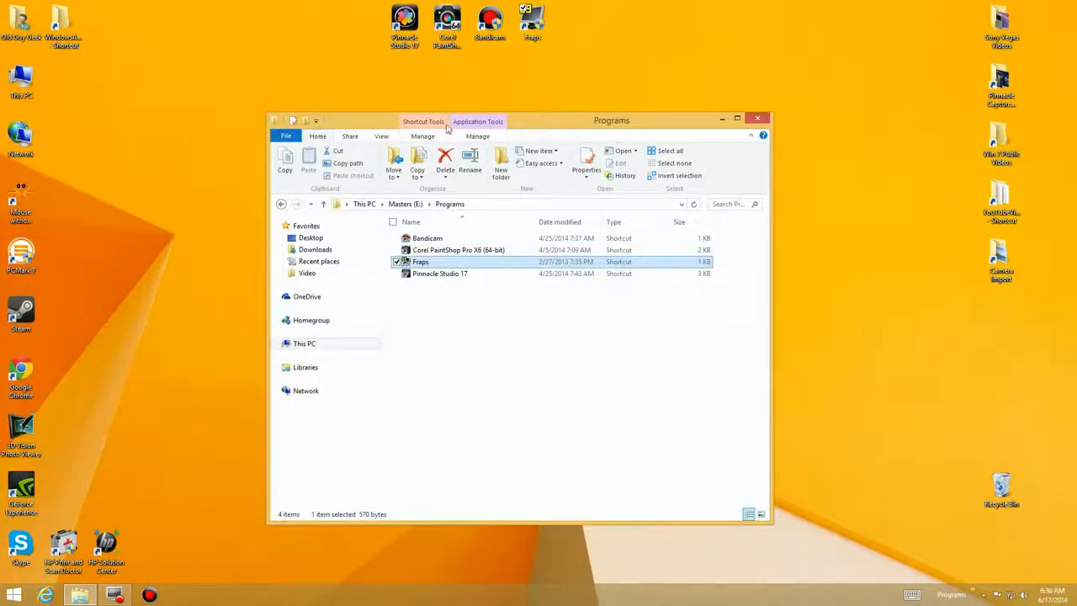
- Add Steam, Skype, HP Solution Center and This PC from the desktop to the Programs folder, and move the Network icon to a free desktop spot
{"action": "left_click_drag", "start_coordinate": [21, 312], "coordinate": [457, 348]}
{"action": "left_click_drag", "start_coordinate": [21, 545], "coordinate": [438, 347]}
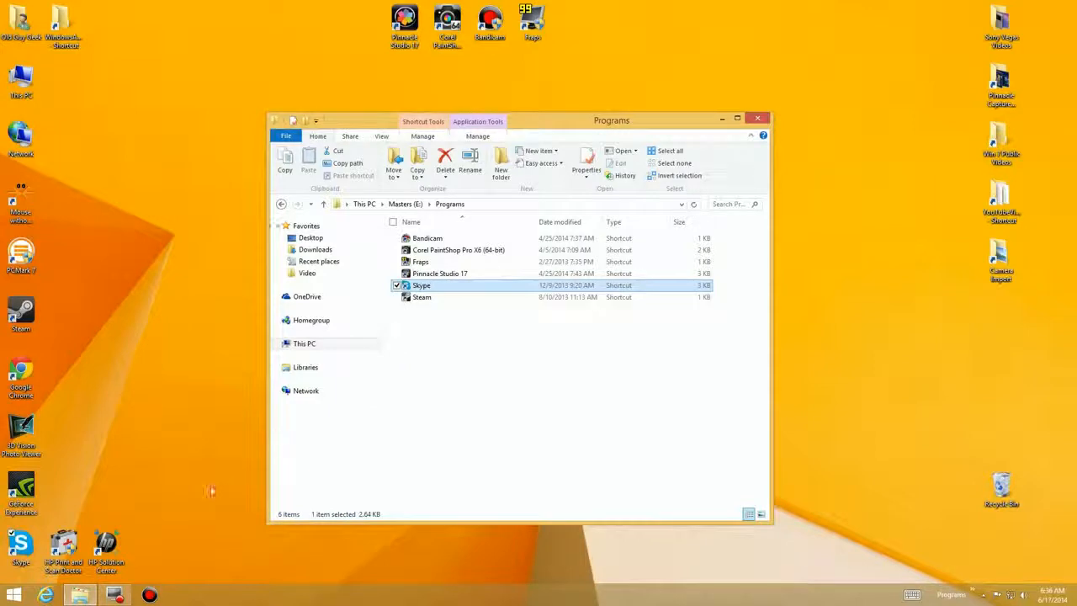
{"action": "left_click_drag", "start_coordinate": [106, 543], "coordinate": [471, 345]}
{"action": "left_click_drag", "start_coordinate": [32, 84], "coordinate": [492, 362]}
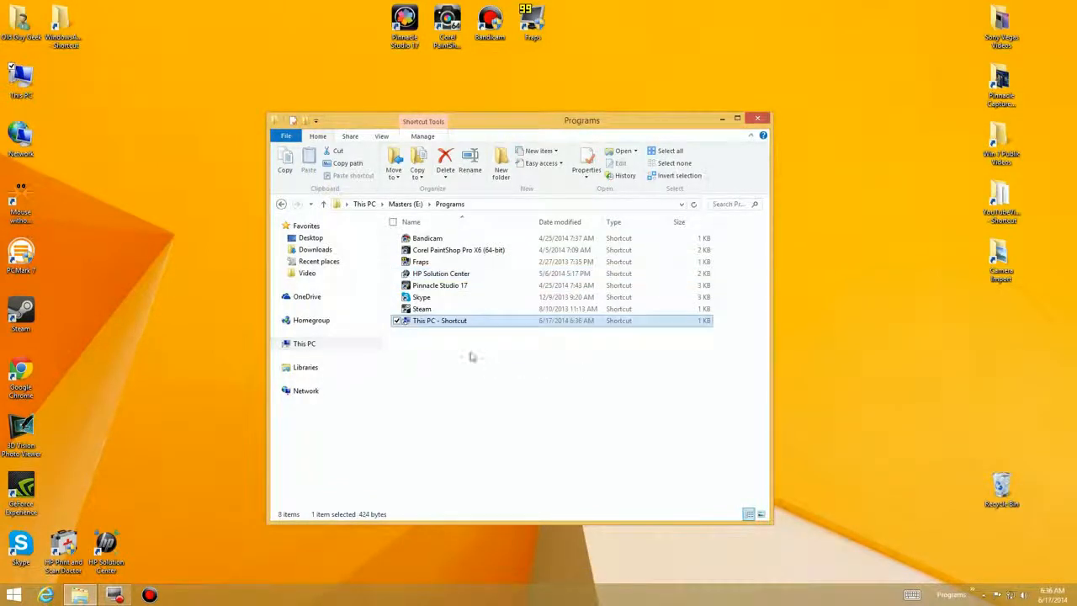
{"action": "left_click_drag", "start_coordinate": [21, 139], "coordinate": [145, 190]}
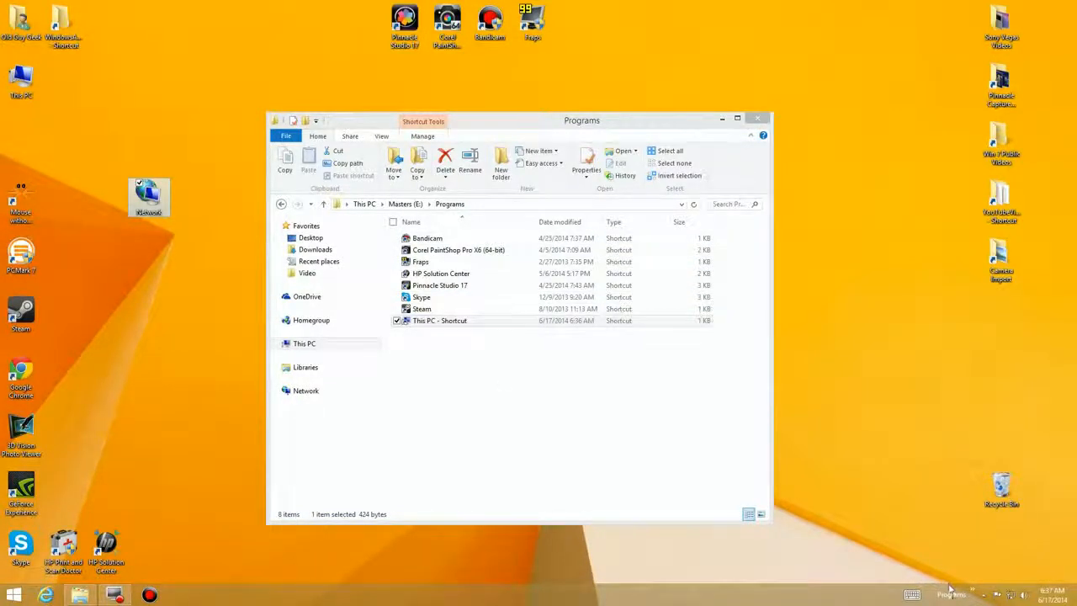
- View the shortcuts in the taskbar's Programs toolbar and minimize the Programs folder window
{"action": "left_click", "coordinate": [973, 595]}
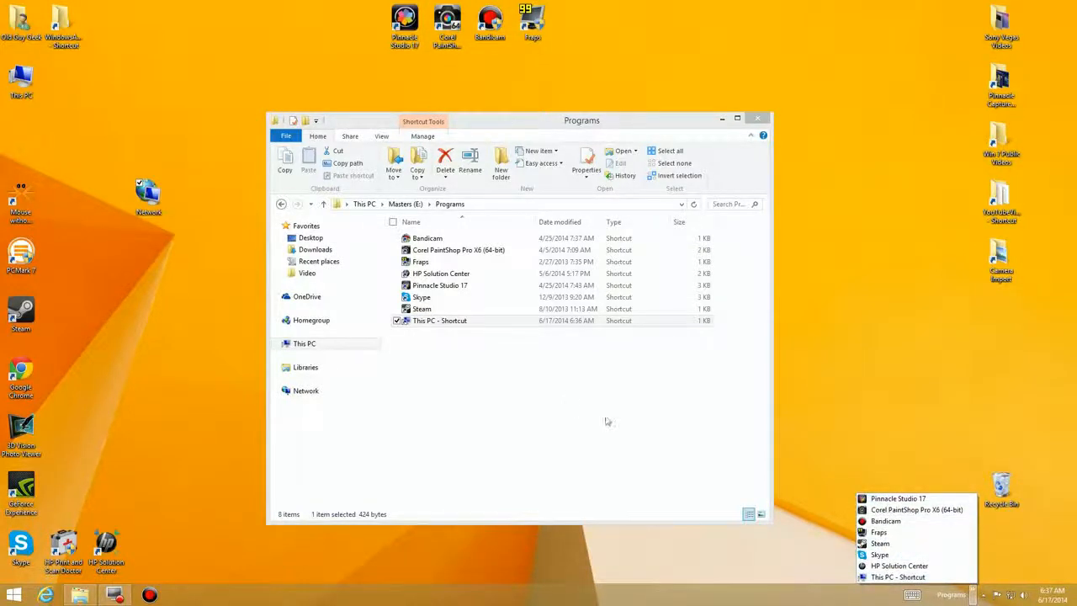
{"action": "left_click", "coordinate": [680, 385]}
{"action": "left_click", "coordinate": [721, 121]}
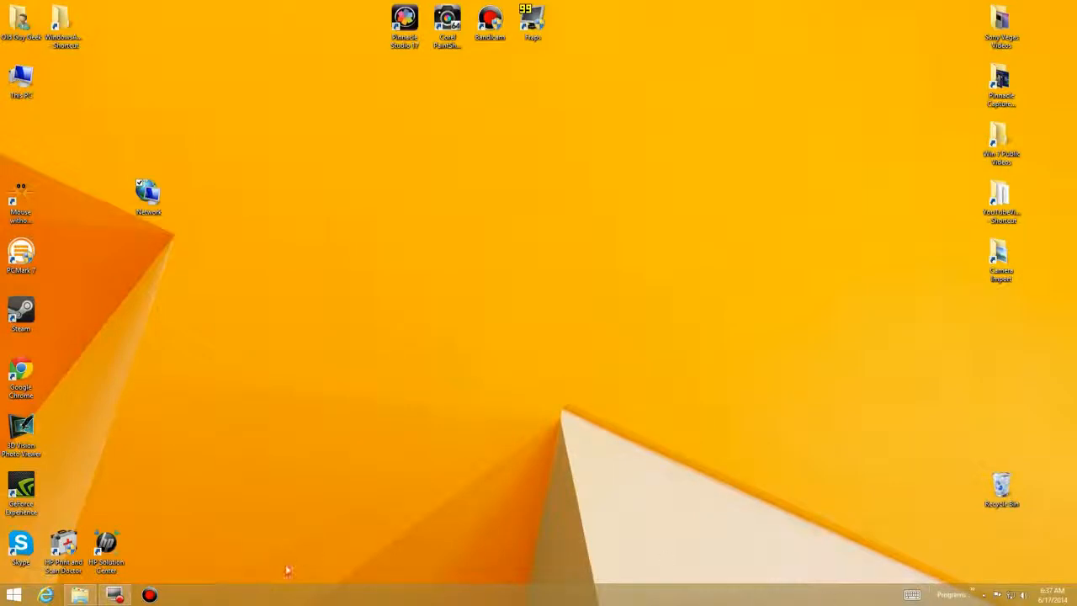
- Unlock the taskbar and move the Programs toolbar beside the Start button, shrinking it so the pinned apps follow its label
{"action": "right_click", "coordinate": [315, 598]}
{"action": "left_click", "coordinate": [333, 575]}
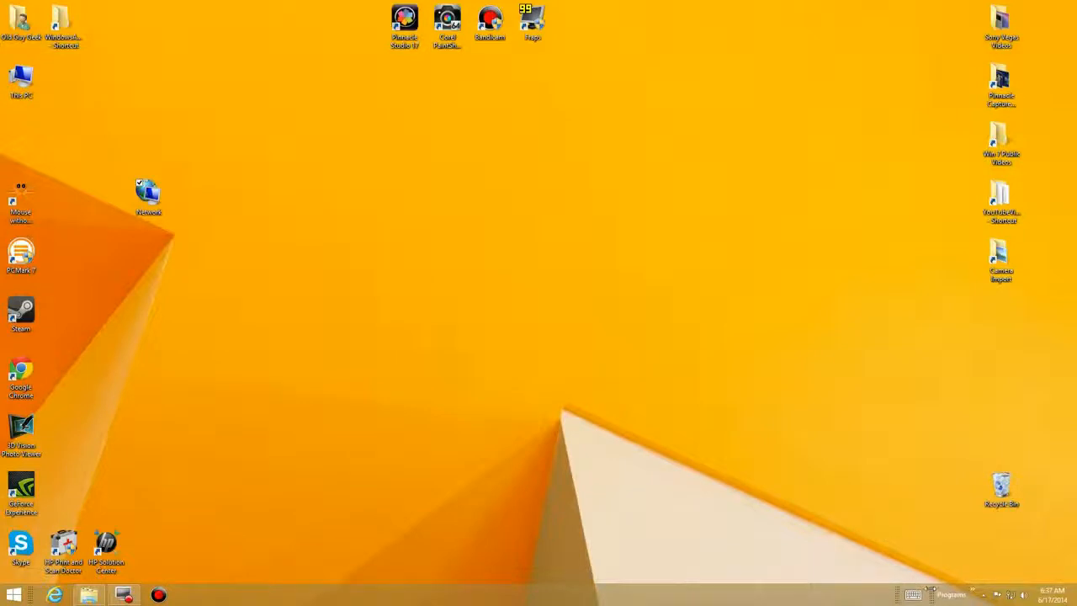
{"action": "left_click_drag", "start_coordinate": [932, 594], "coordinate": [29, 594]}
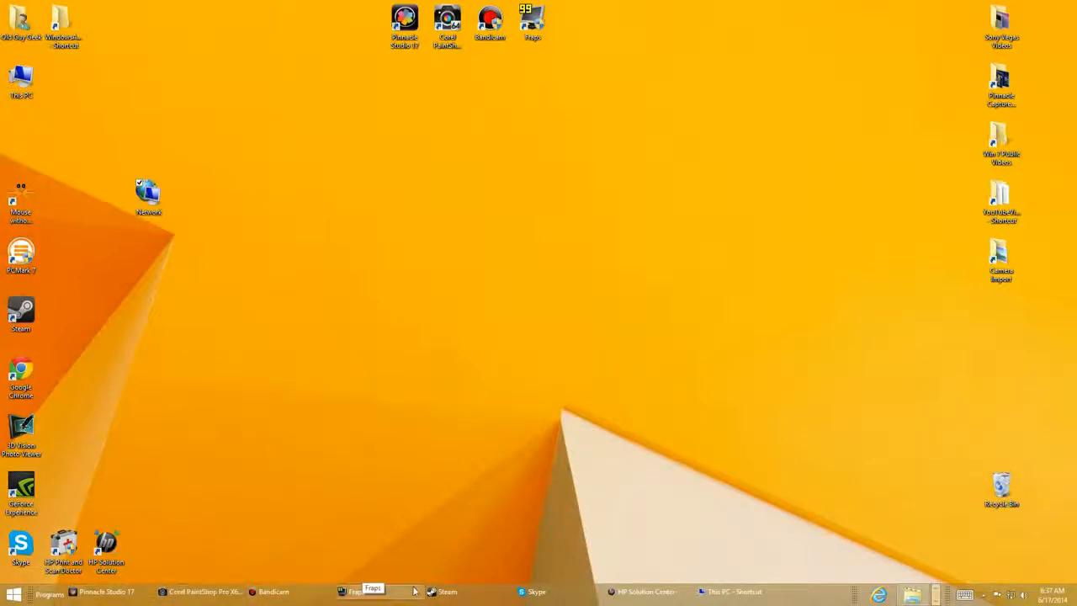
{"action": "left_click_drag", "start_coordinate": [855, 593], "coordinate": [79, 597]}
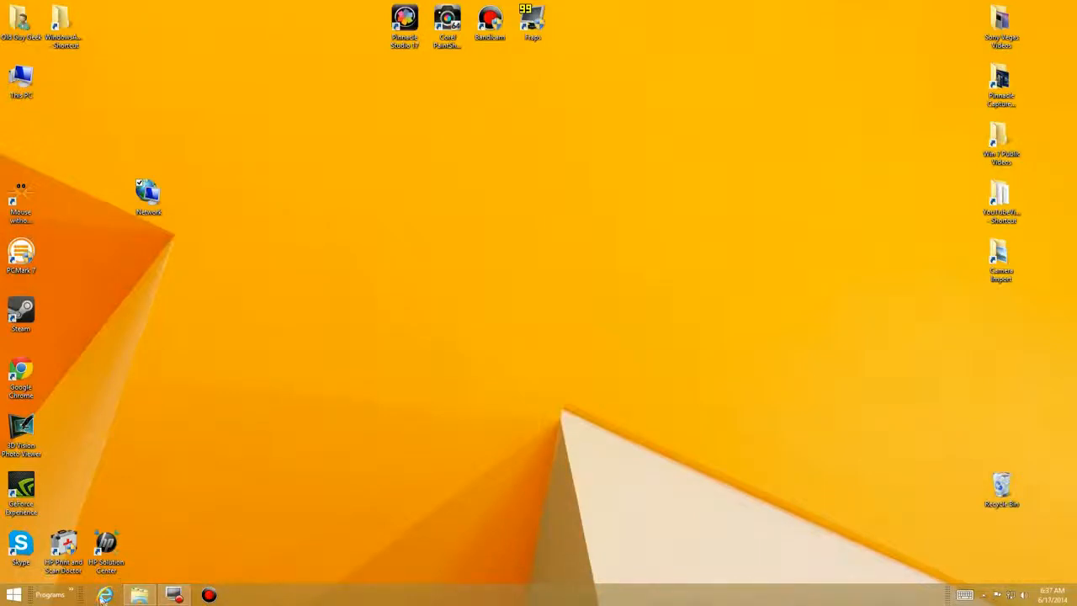
- View the relocated Programs toolbar's shortcut list and close it
{"action": "left_click", "coordinate": [73, 594]}
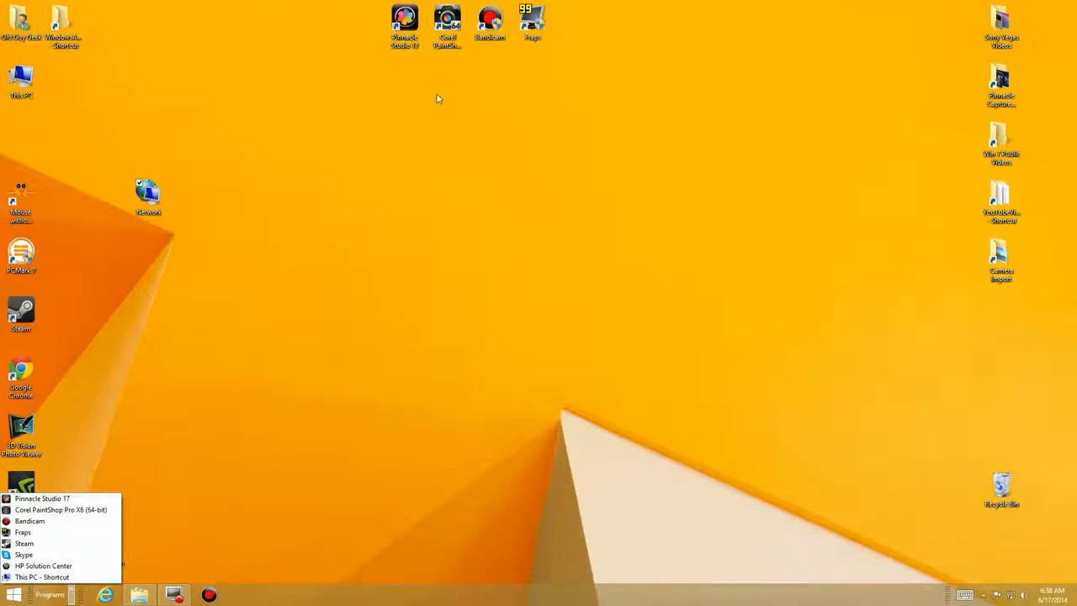
{"action": "left_click", "coordinate": [189, 455]}
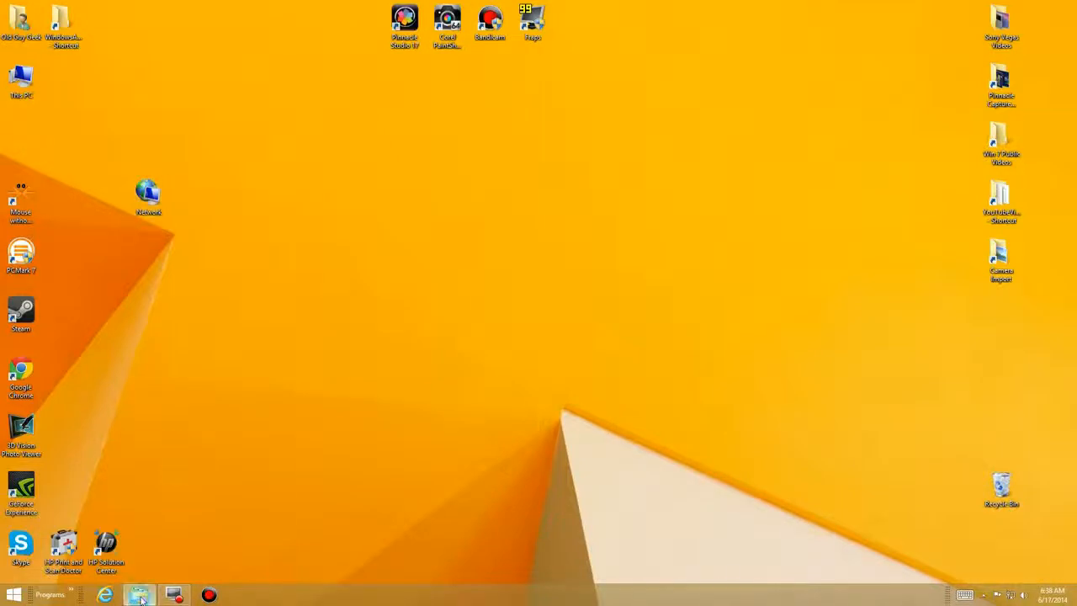
- Restore the Programs folder window and open the Win8_SSD (C:) drive in a separate window, placing both side by side
{"action": "left_click", "coordinate": [140, 595]}
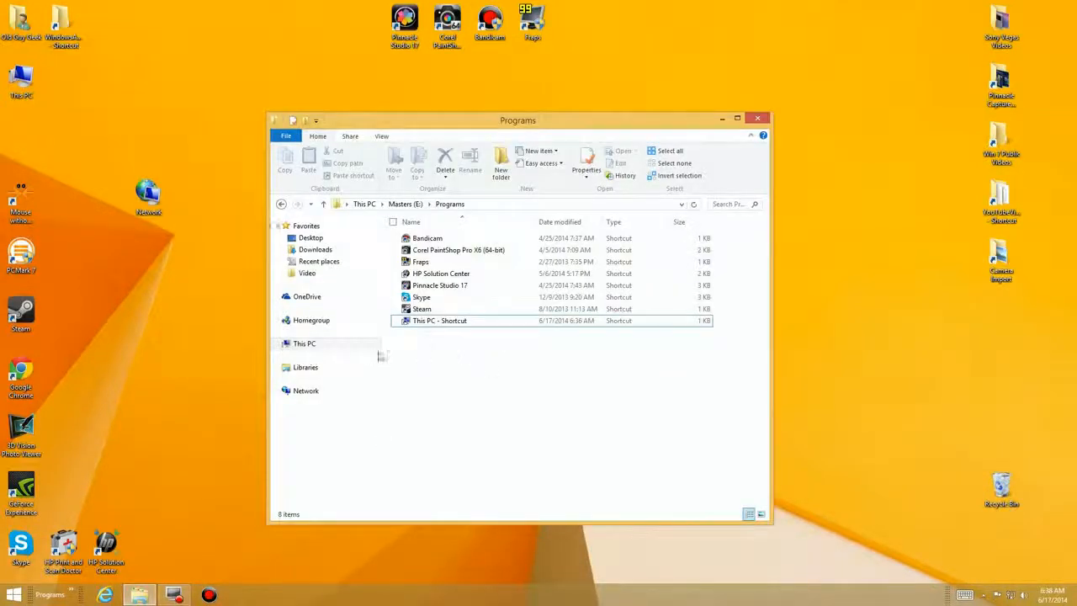
{"action": "left_click", "coordinate": [278, 344]}
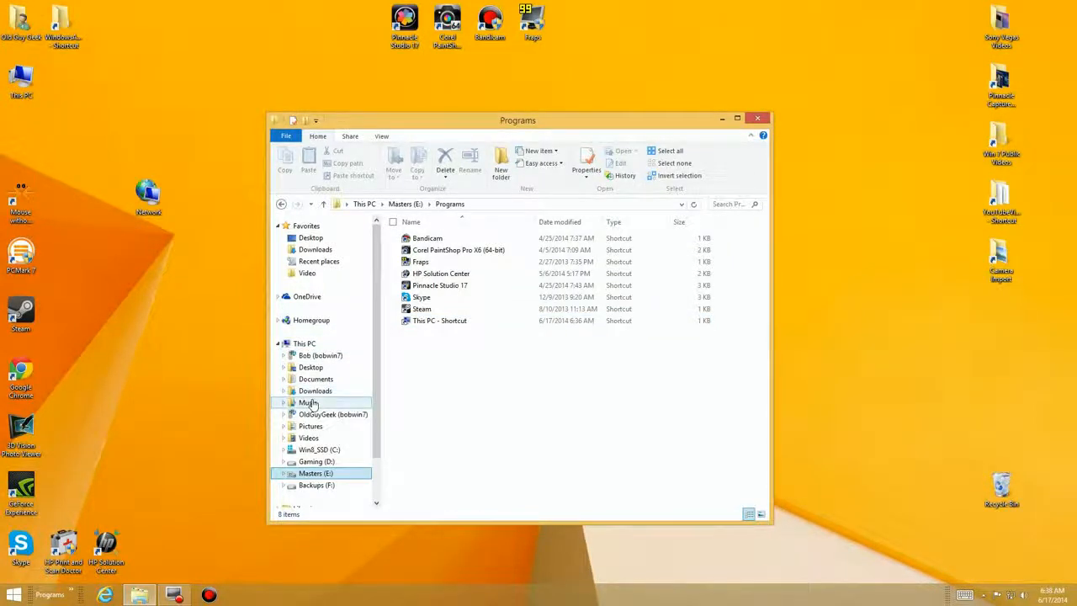
{"action": "right_click", "coordinate": [308, 450]}
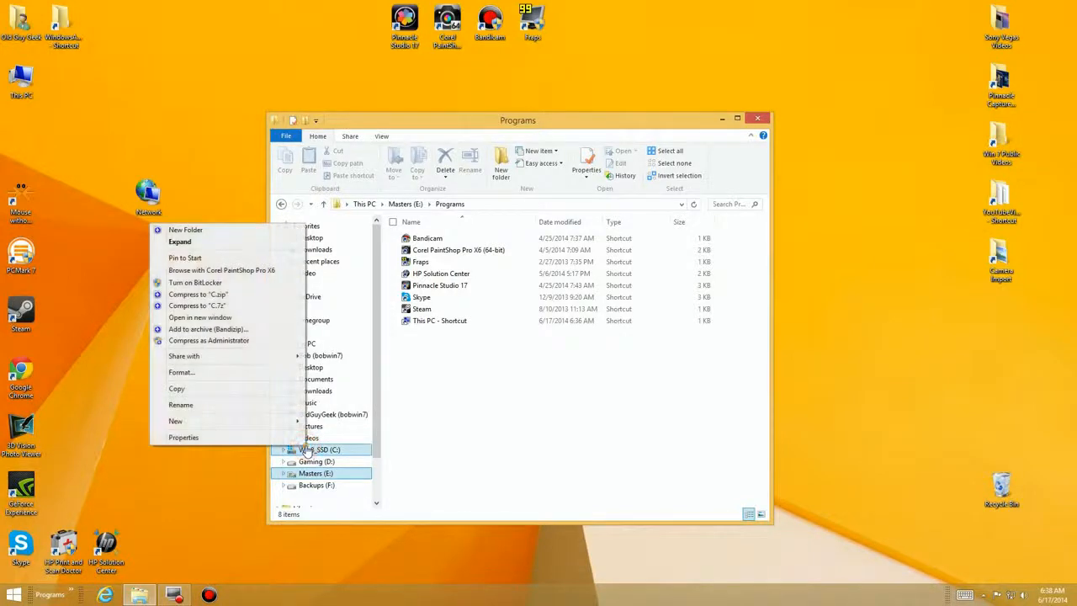
{"action": "left_click", "coordinate": [202, 318]}
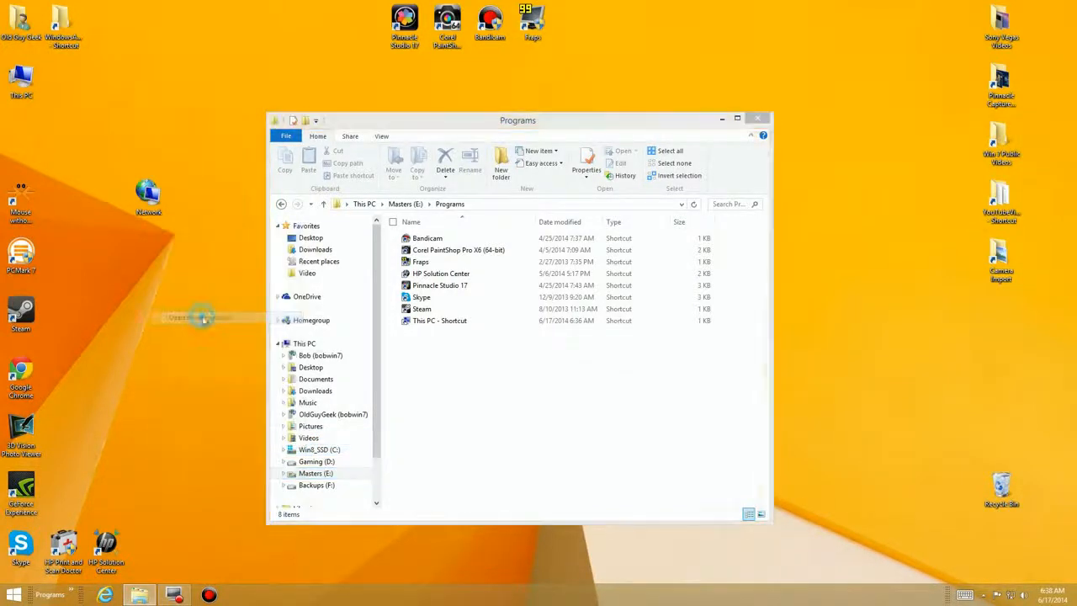
{"action": "left_click_drag", "start_coordinate": [497, 143], "coordinate": [795, 137]}
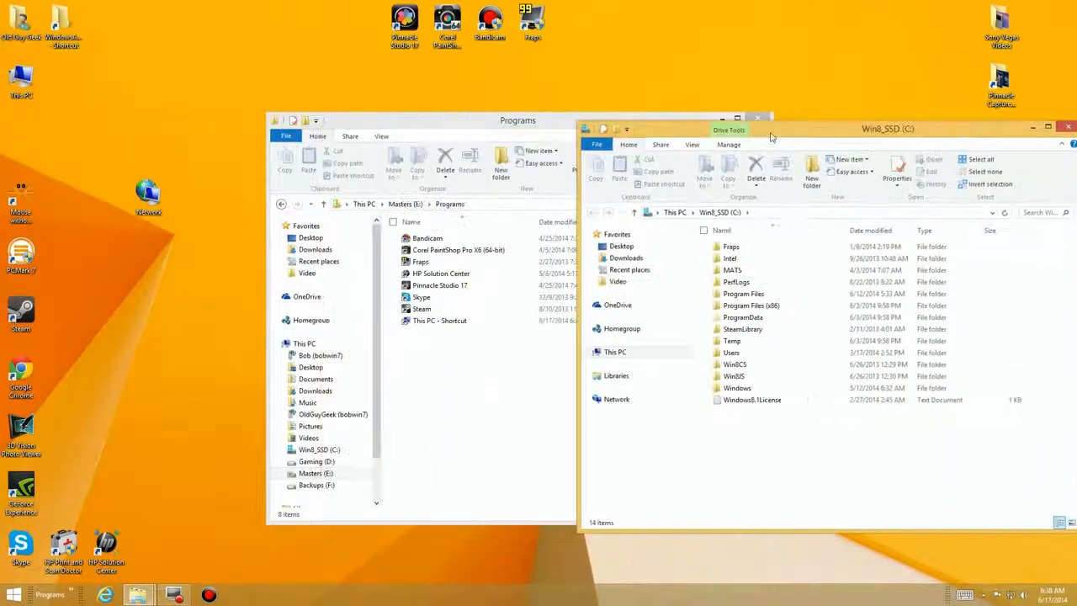
{"action": "left_click_drag", "start_coordinate": [496, 127], "coordinate": [249, 81]}
{"action": "left_click", "coordinate": [681, 133]}
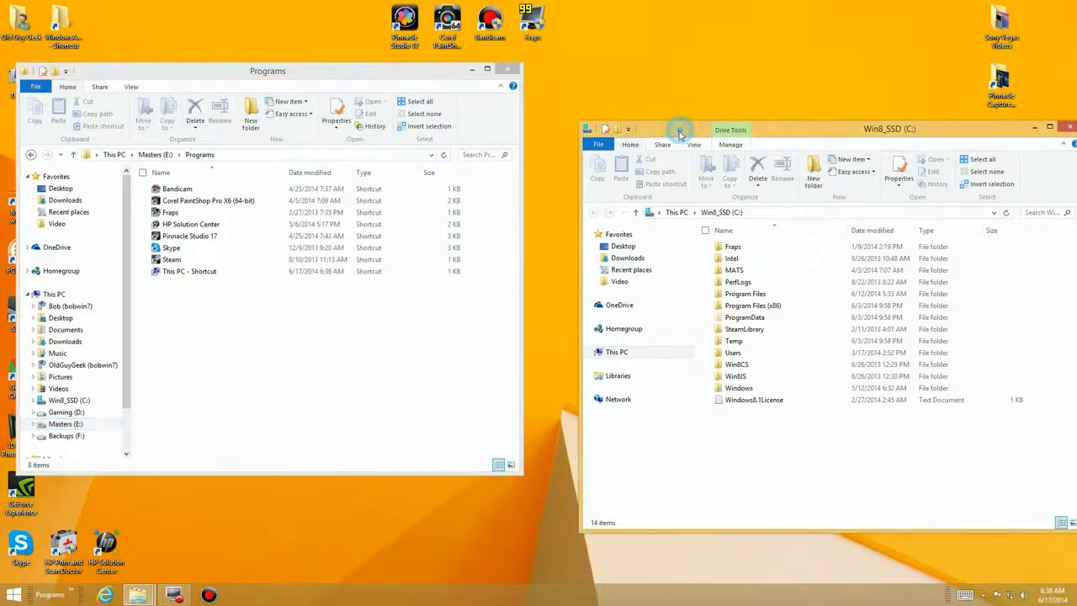
- Add a shortcut to AcroRd32 from Program Files (x86) > Adobe > Reader 11.0 > Reader to the Programs folder
{"action": "left_click", "coordinate": [752, 308]}
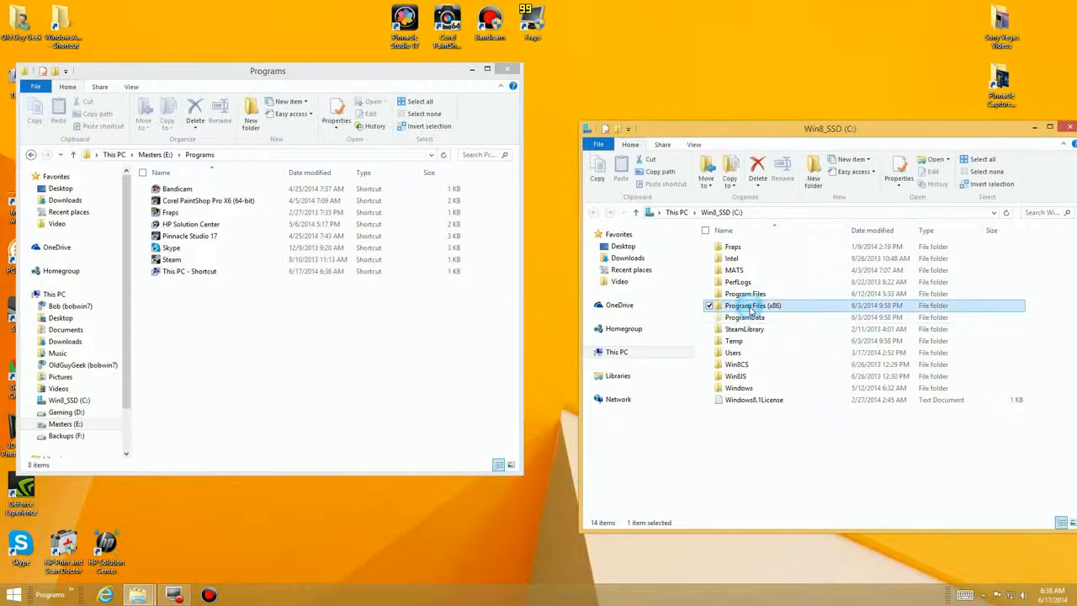
{"action": "double_click", "coordinate": [752, 308]}
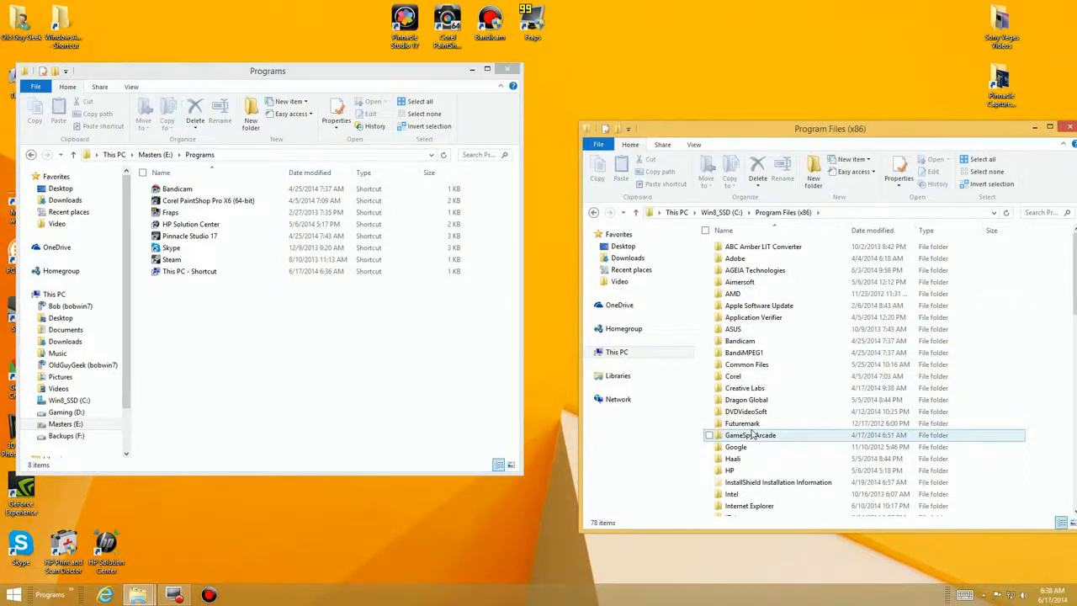
{"action": "double_click", "coordinate": [741, 260]}
{"action": "double_click", "coordinate": [742, 248]}
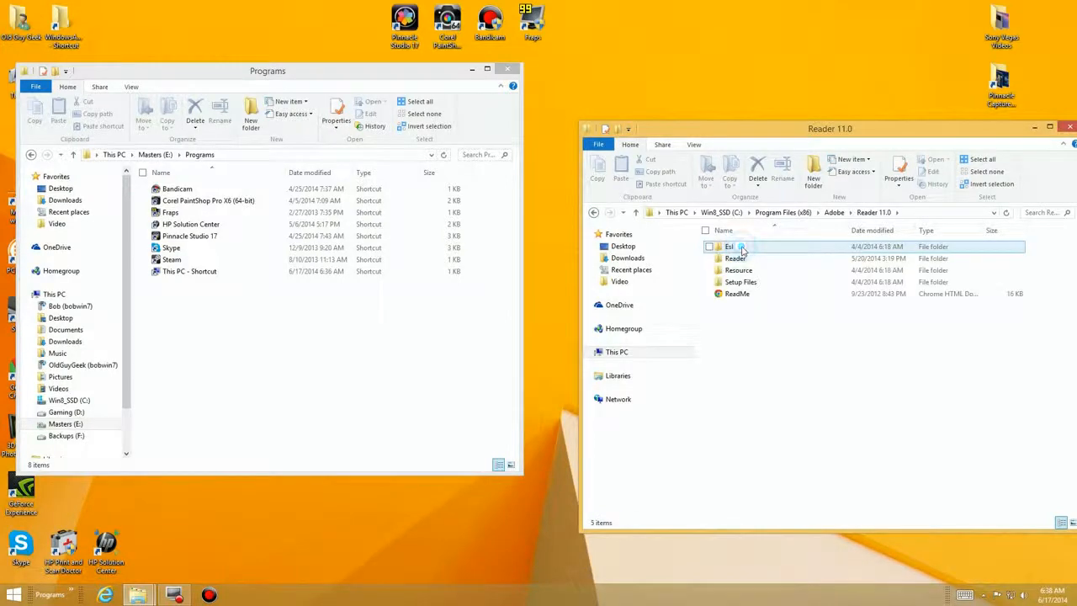
{"action": "double_click", "coordinate": [739, 258]}
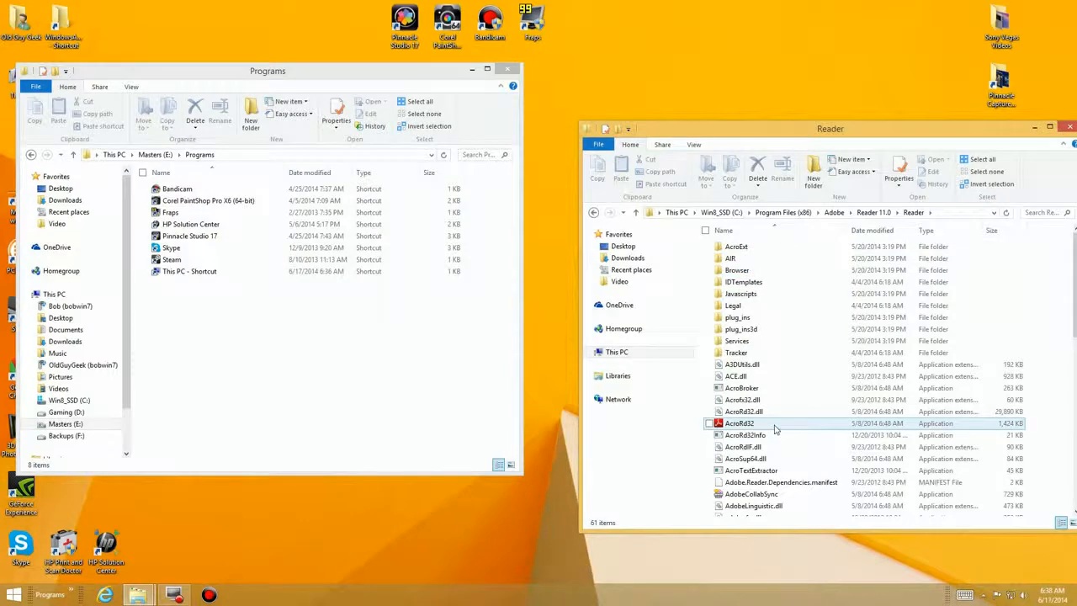
{"action": "left_click_drag", "start_coordinate": [756, 428], "coordinate": [678, 433]}
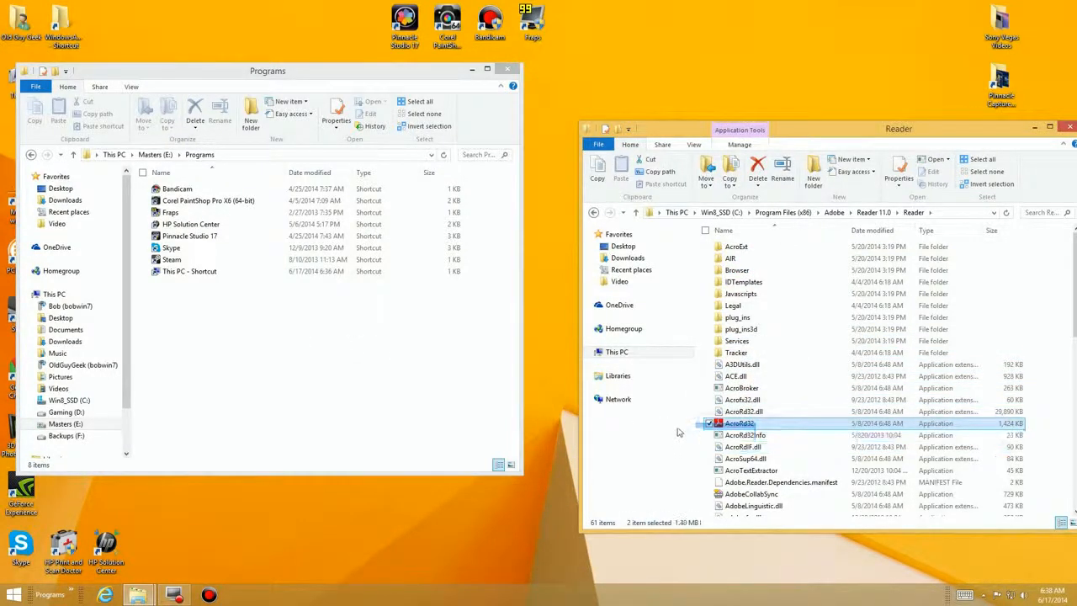
{"action": "left_click_drag", "start_coordinate": [744, 424], "coordinate": [401, 399]}
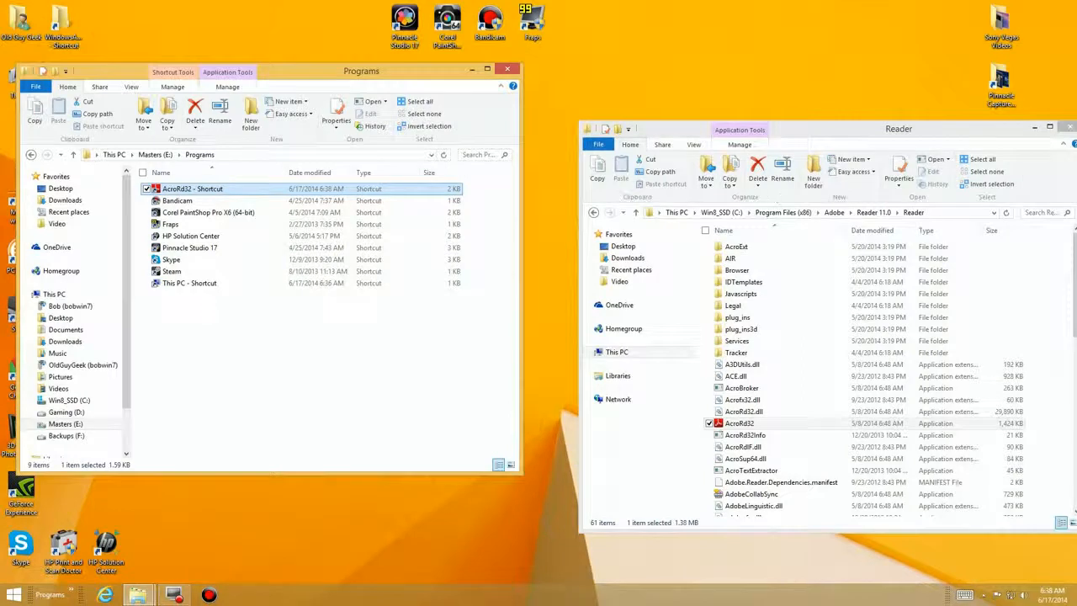
- Add a shortcut to the firefox application from the Mozilla Firefox folder in Program Files (x86) to the Programs folder
{"action": "left_click", "coordinate": [594, 212]}
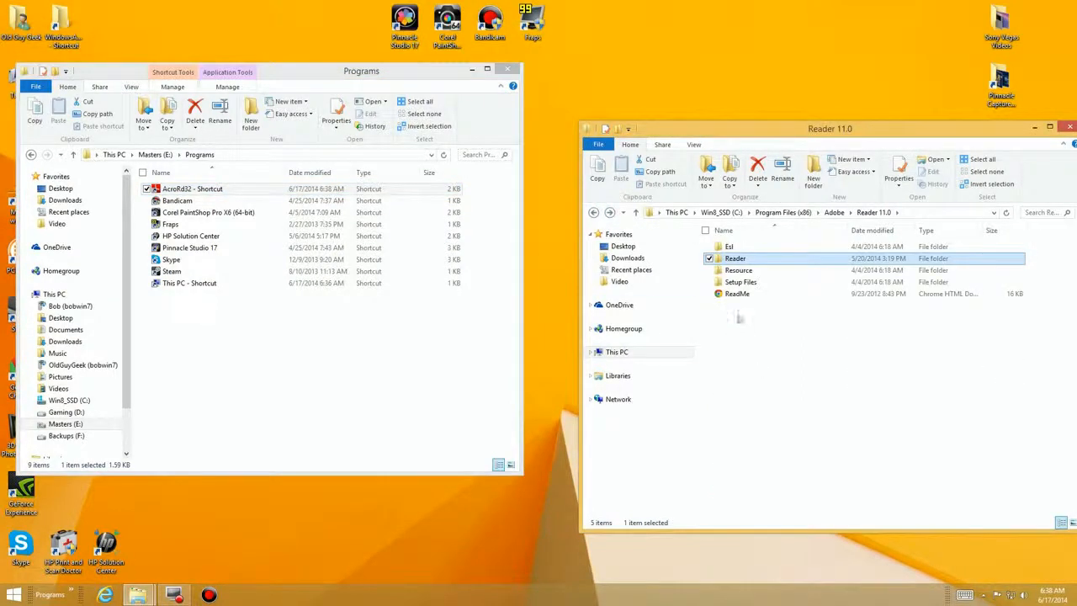
{"action": "left_click", "coordinate": [783, 212]}
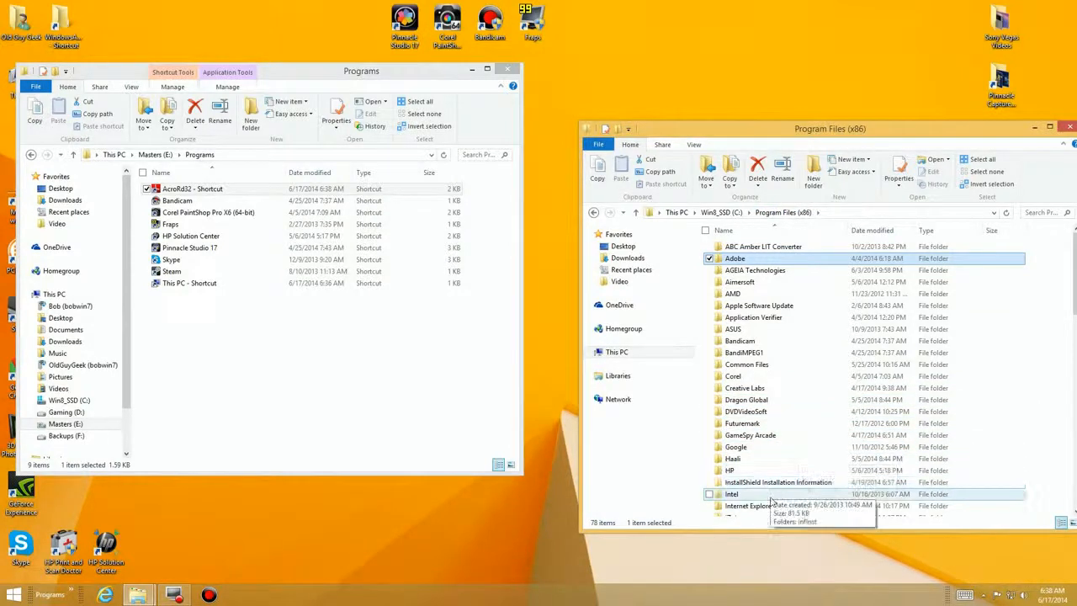
{"action": "scroll", "coordinate": [772, 501], "scroll_direction": "down", "scroll_amount": 5}
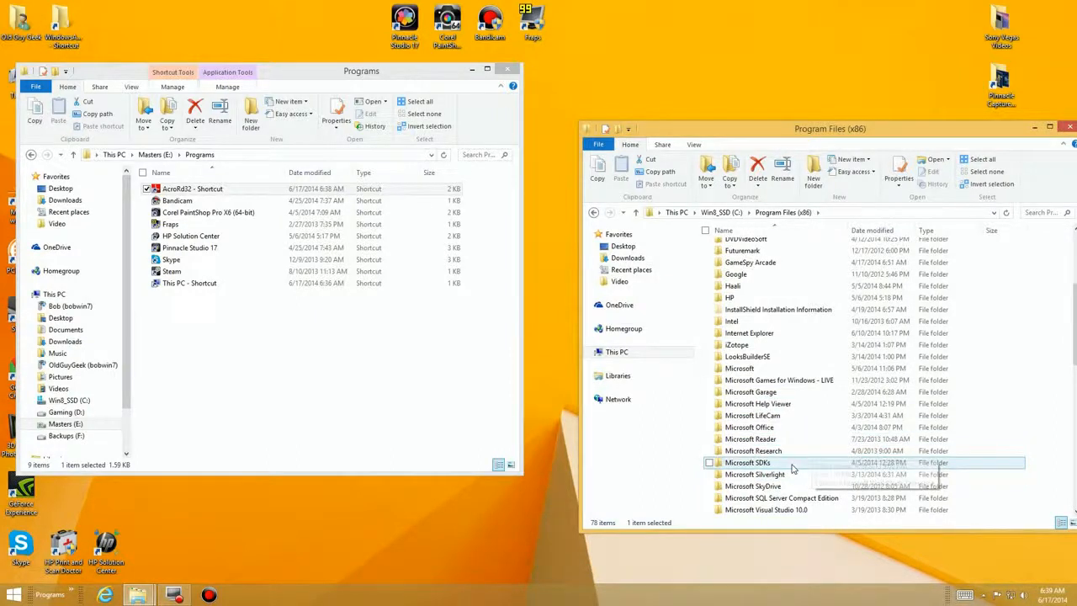
{"action": "scroll", "coordinate": [791, 469], "scroll_direction": "down", "scroll_amount": 2}
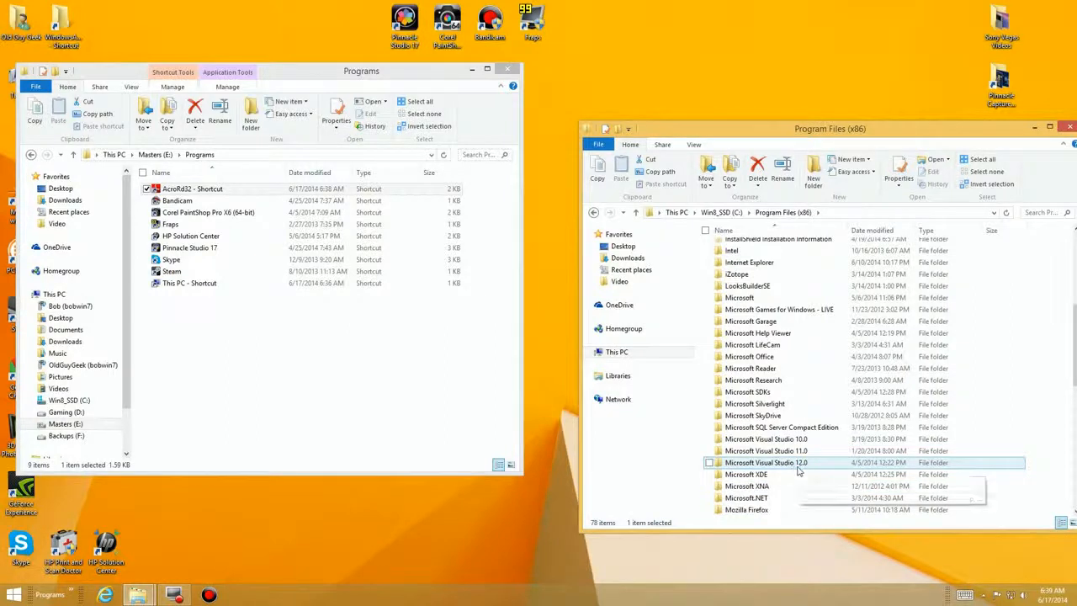
{"action": "scroll", "coordinate": [795, 470], "scroll_direction": "down", "scroll_amount": 2}
{"action": "scroll", "coordinate": [799, 471], "scroll_direction": "down", "scroll_amount": 2}
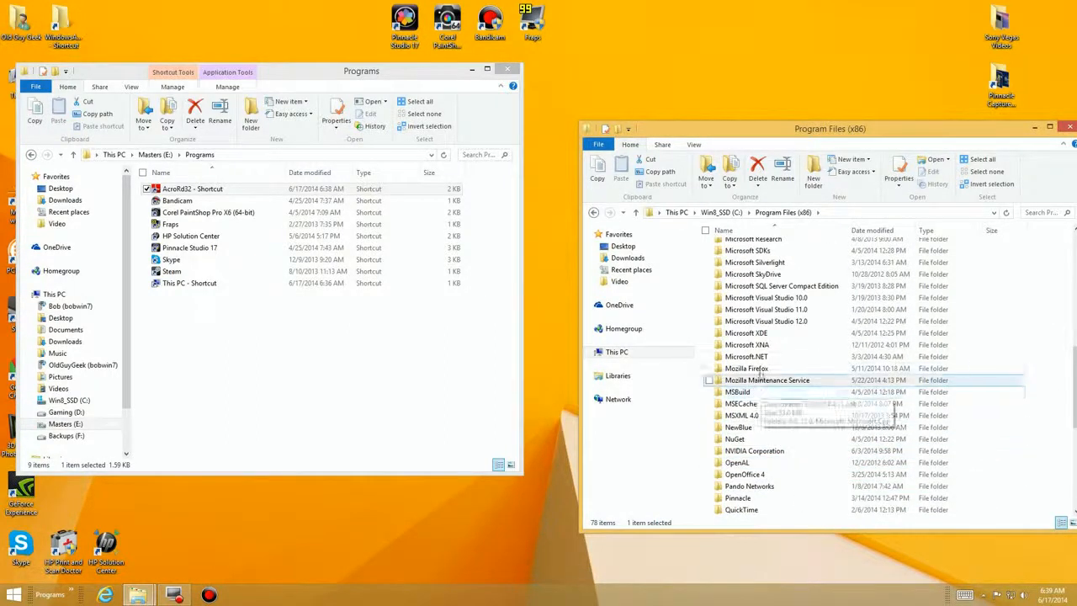
{"action": "double_click", "coordinate": [766, 367]}
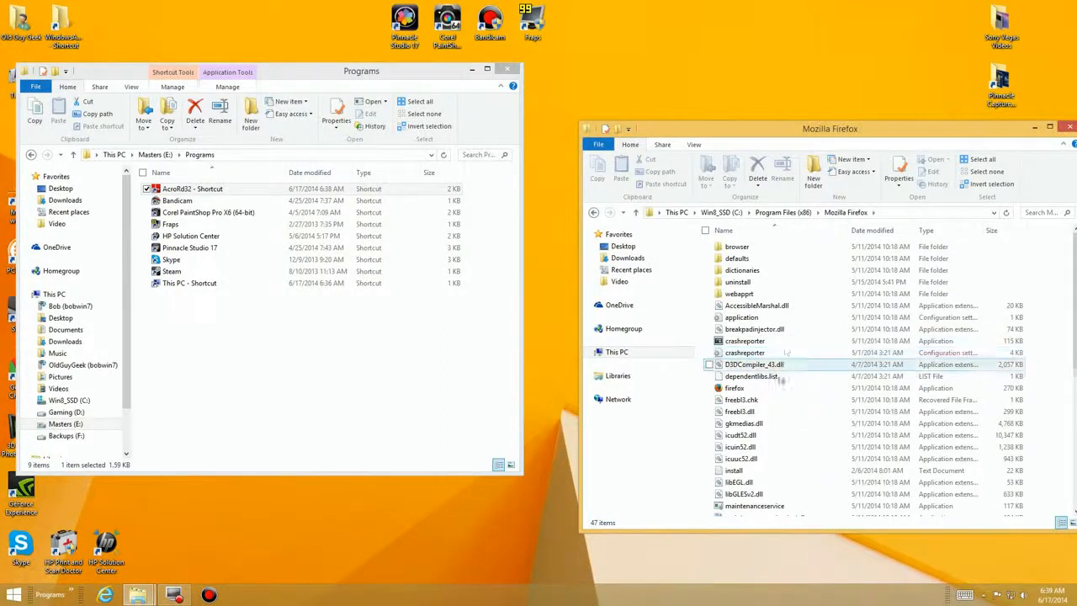
{"action": "left_click_drag", "start_coordinate": [757, 388], "coordinate": [413, 390]}
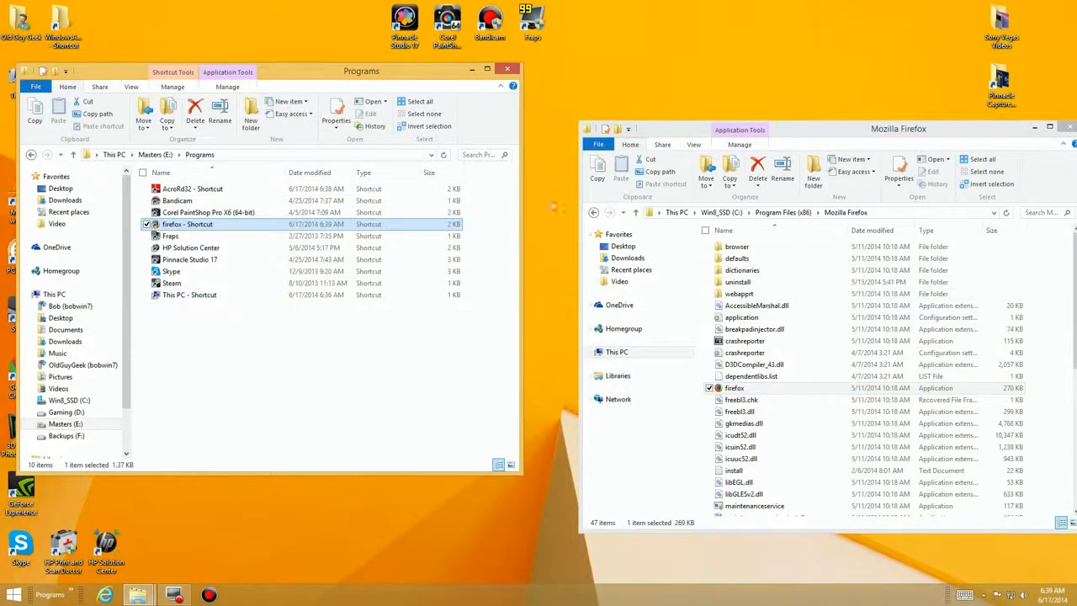
- Add a shortcut to the chrome application from Program Files (x86) > Google > Chrome > Application to the Programs folder
{"action": "left_click", "coordinate": [593, 213]}
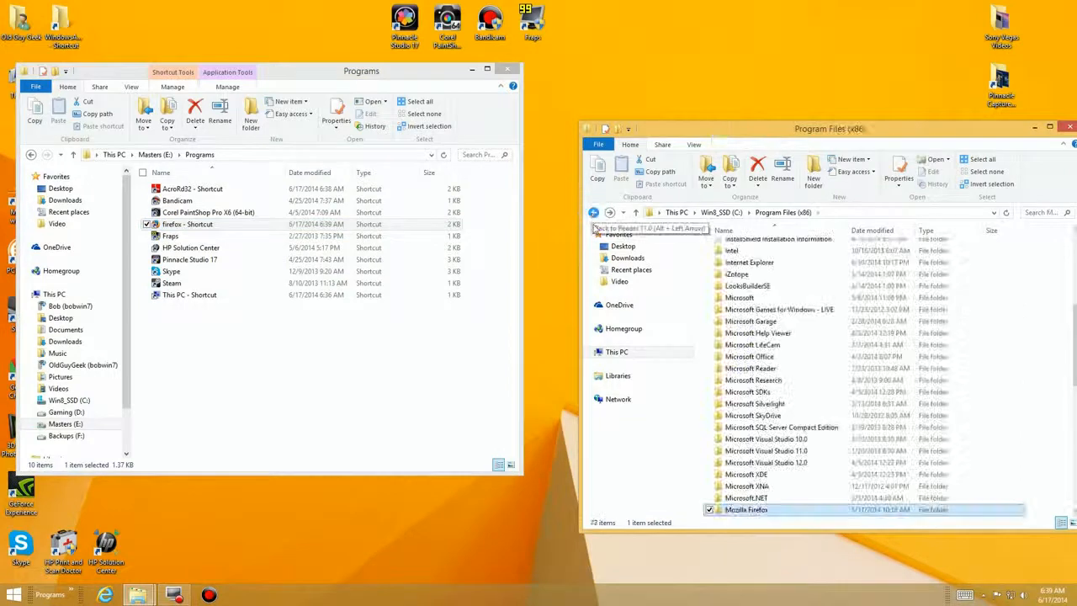
{"action": "scroll", "coordinate": [814, 425], "scroll_direction": "up", "scroll_amount": 2}
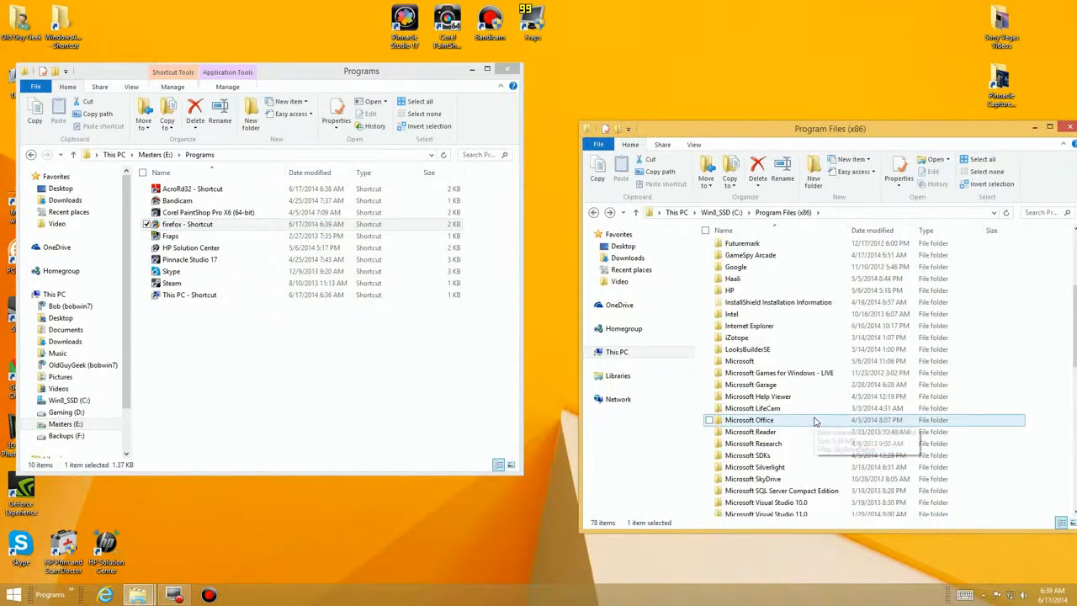
{"action": "double_click", "coordinate": [762, 266]}
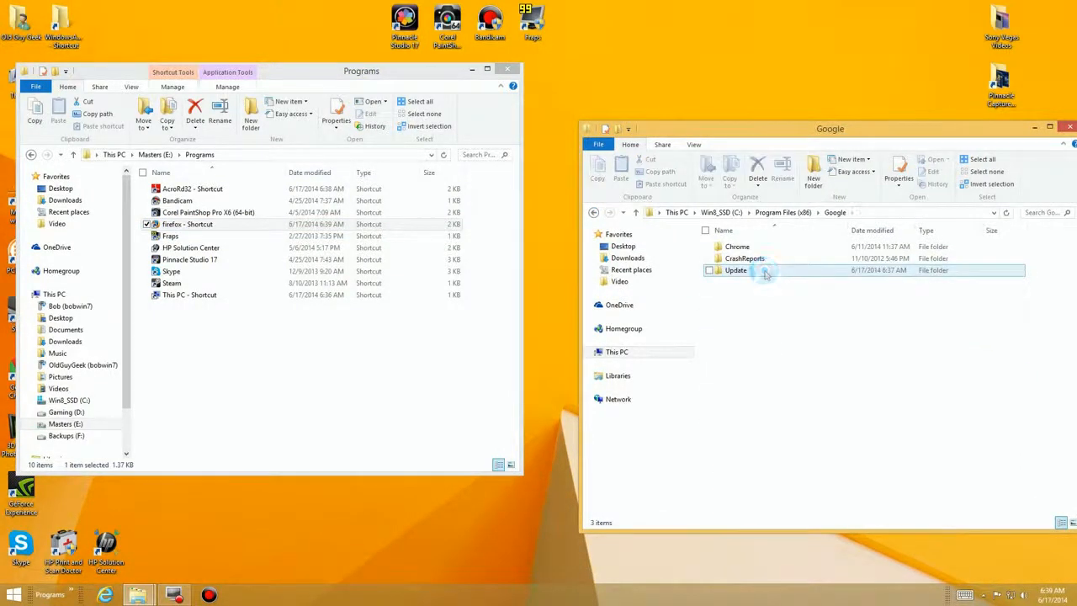
{"action": "double_click", "coordinate": [742, 247]}
{"action": "double_click", "coordinate": [749, 246]}
{"action": "left_click_drag", "start_coordinate": [736, 271], "coordinate": [310, 356]}
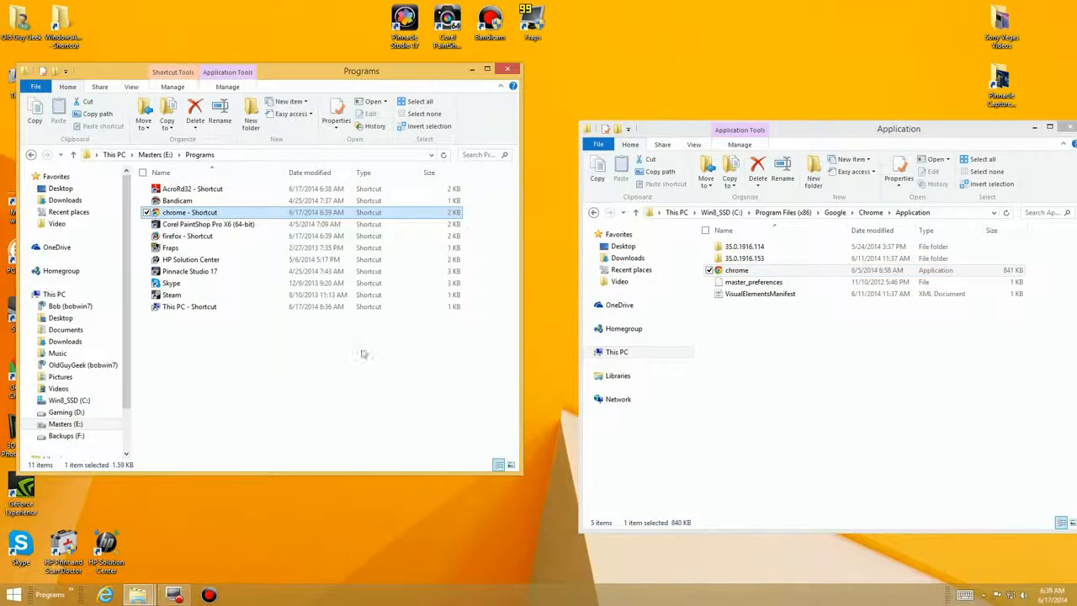
- Close Chrome's Application folder window, centre the Programs window and check the shortcut list in the taskbar's Programs toolbar
{"action": "left_click_drag", "start_coordinate": [988, 138], "coordinate": [900, 140]}
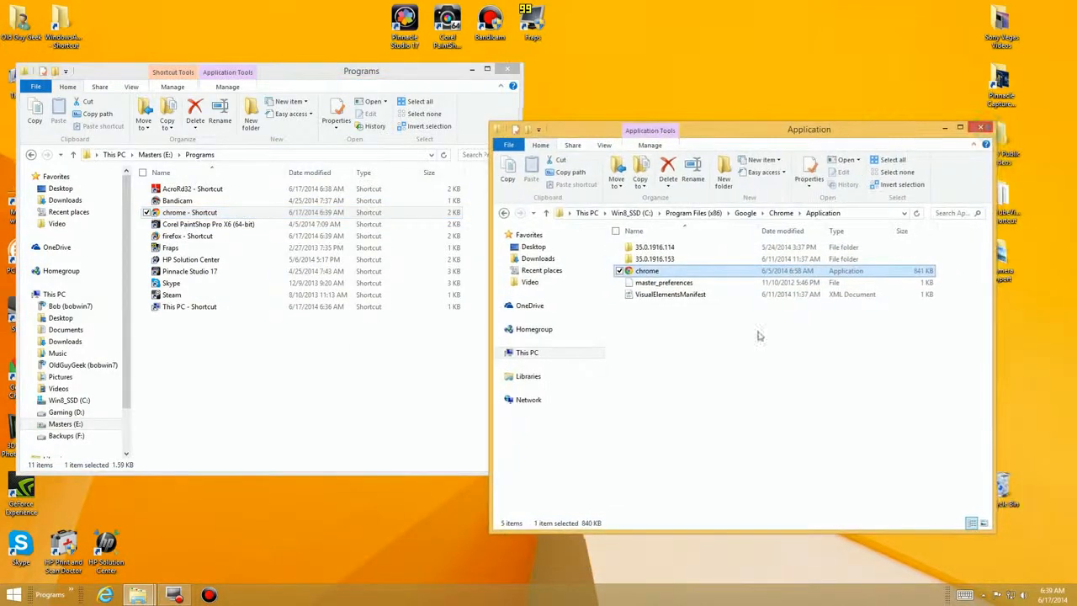
{"action": "left_click", "coordinate": [981, 128]}
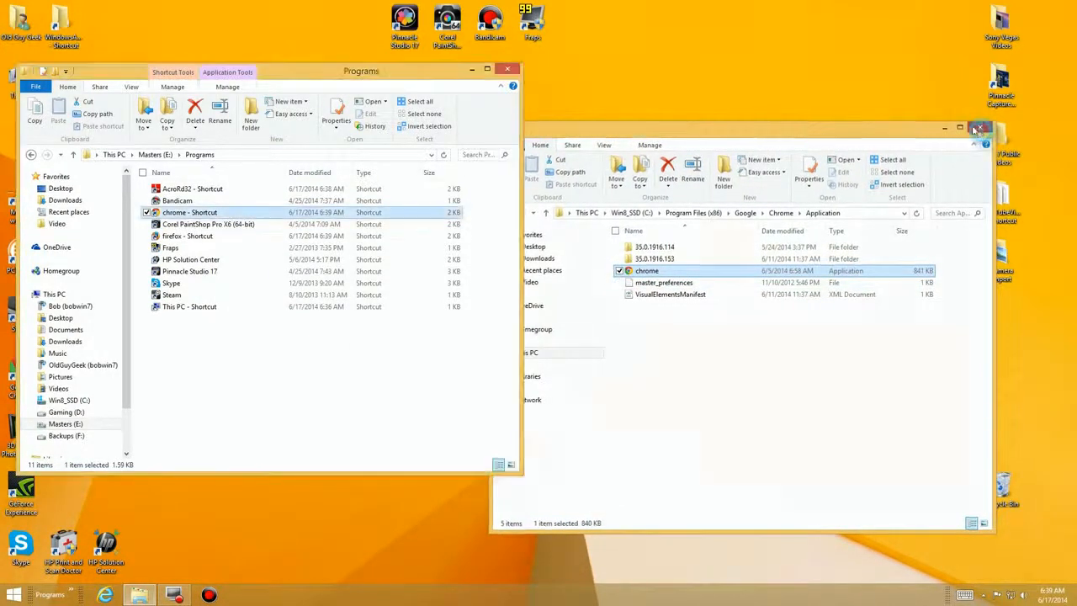
{"action": "left_click_drag", "start_coordinate": [263, 71], "coordinate": [576, 93]}
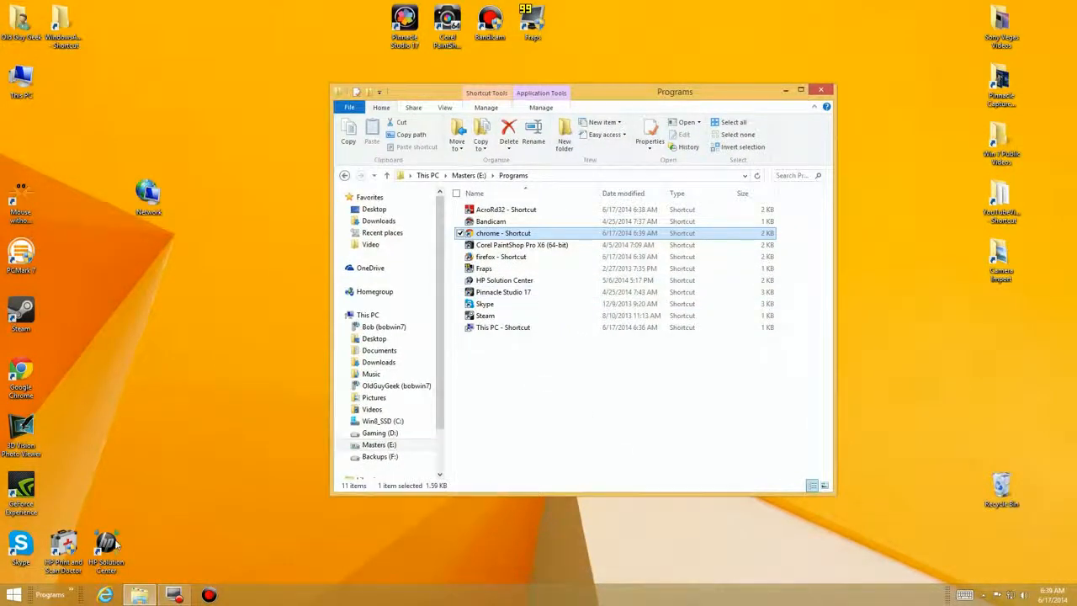
{"action": "left_click", "coordinate": [70, 591]}
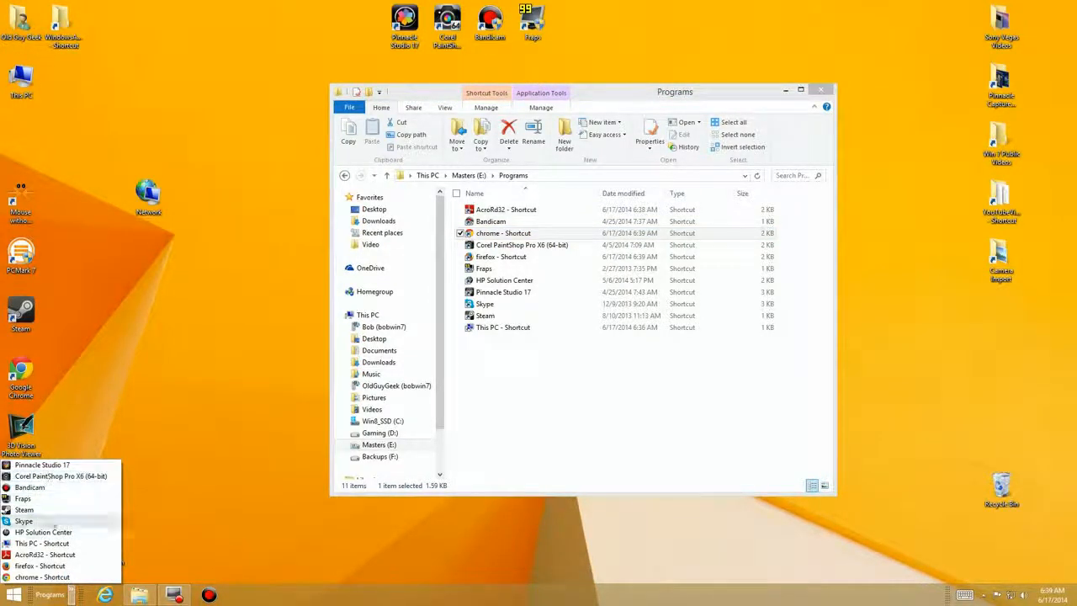
{"action": "left_click", "coordinate": [538, 381]}
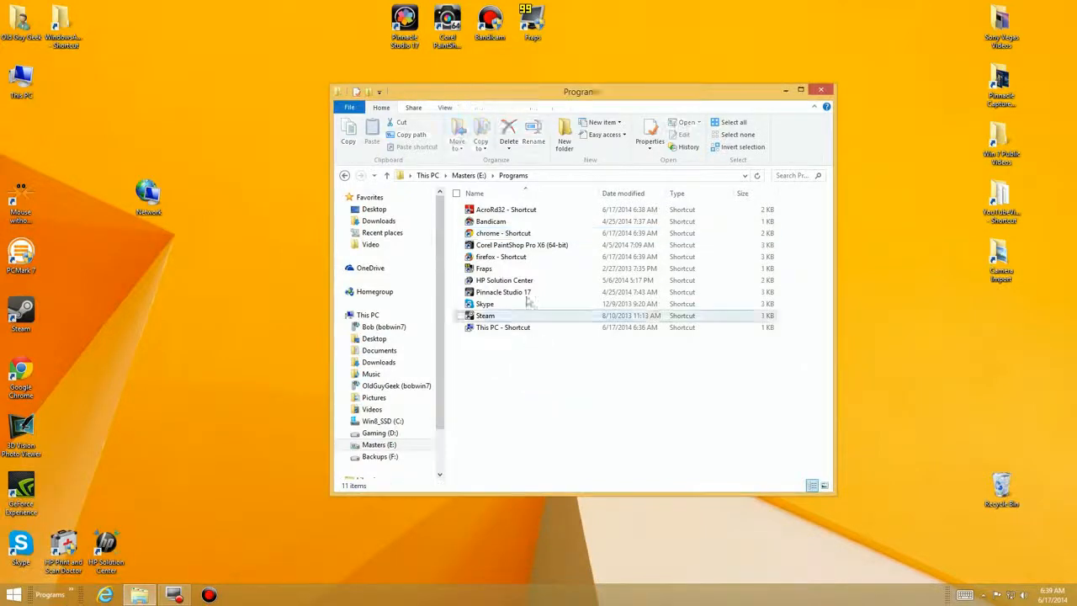
- Rename the chrome shortcut in the Programs folder as Chrome
{"action": "left_click", "coordinate": [521, 234]}
{"action": "right_click", "coordinate": [524, 234]}
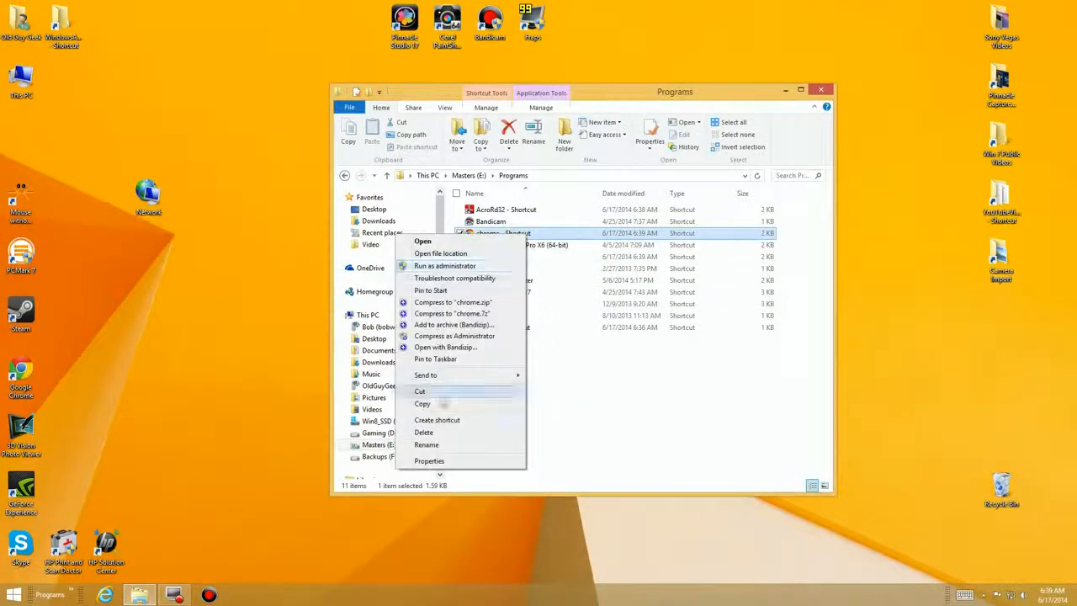
{"action": "left_click", "coordinate": [437, 445]}
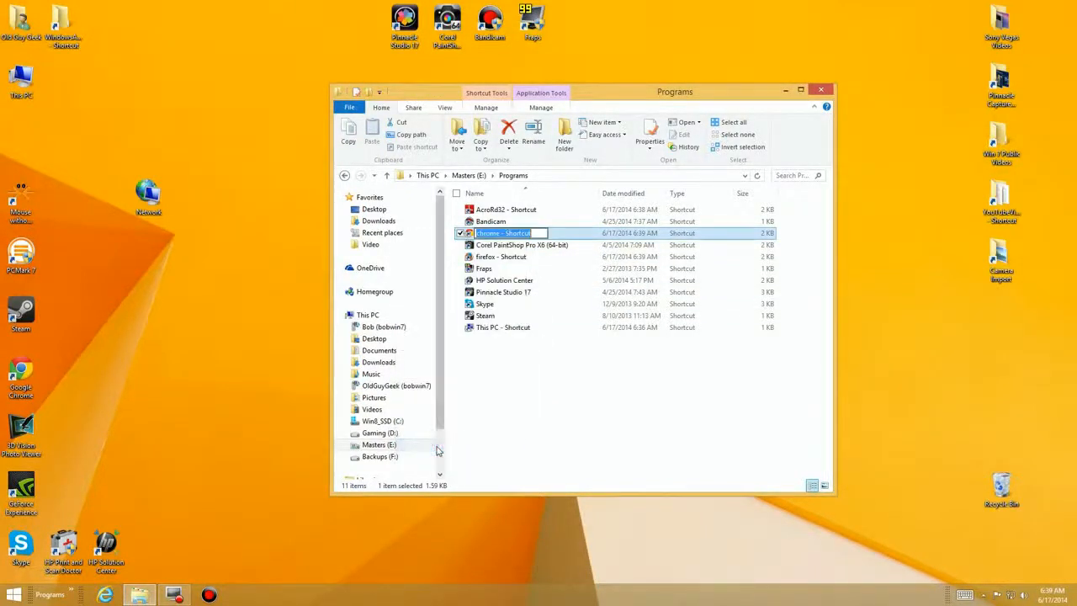
{"action": "type", "text": "G"}
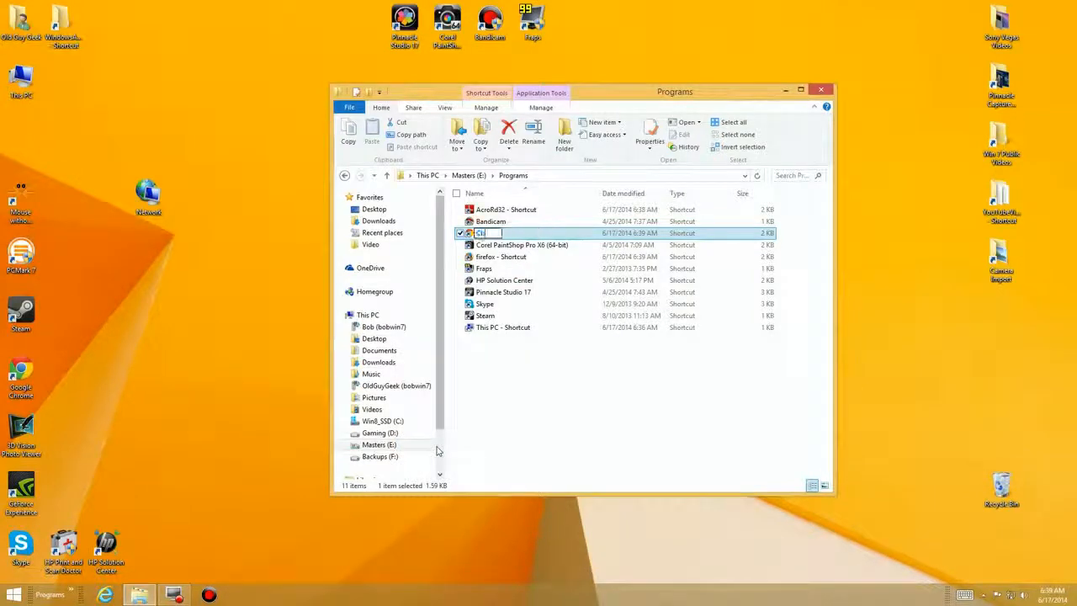
{"action": "key", "text": "Return"}
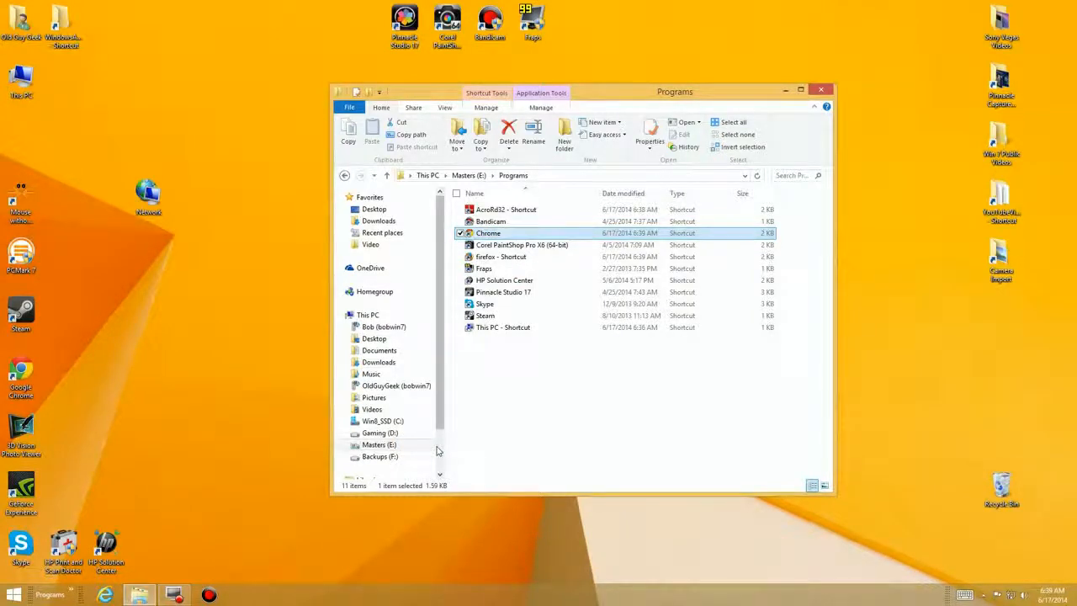
- Rename the AcroRd32 shortcut in the Programs folder as Adobe Reader
{"action": "right_click", "coordinate": [502, 210]}
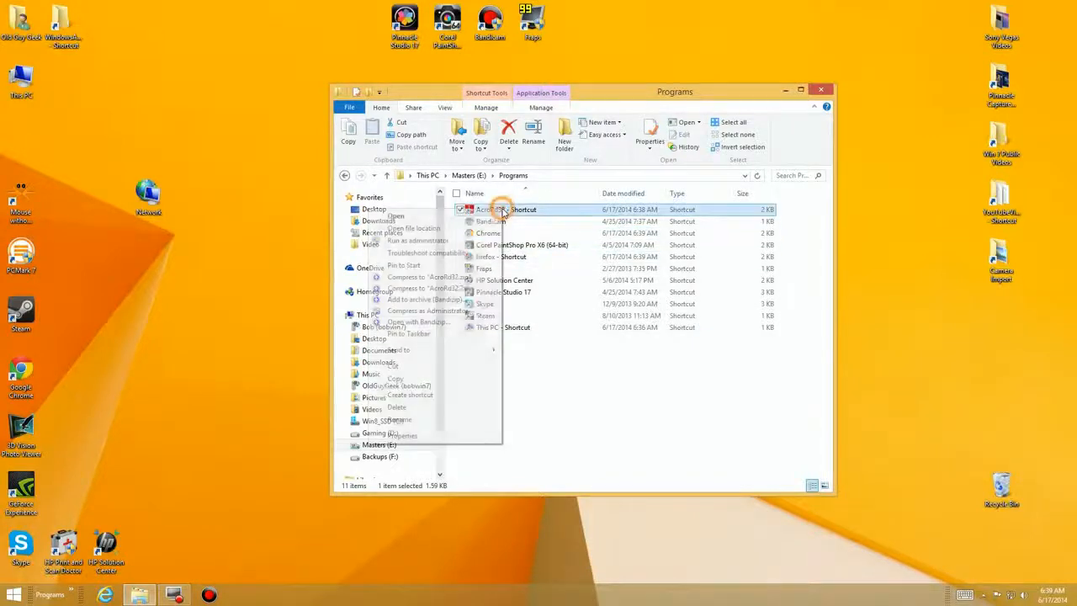
{"action": "left_click", "coordinate": [422, 420]}
{"action": "type", "text": "Adobe Reader"}
{"action": "key", "text": "Return"}
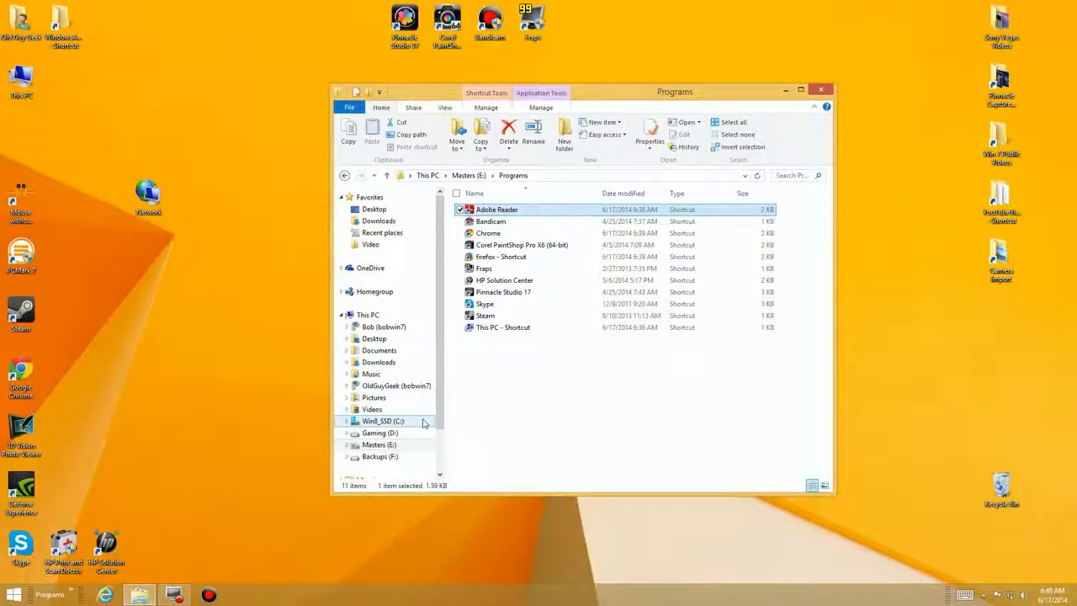
- Rename the Corel PaintShop Pro X6 (64-bit) shortcut in the Programs folder as PaintShop Pro
{"action": "right_click", "coordinate": [507, 251]}
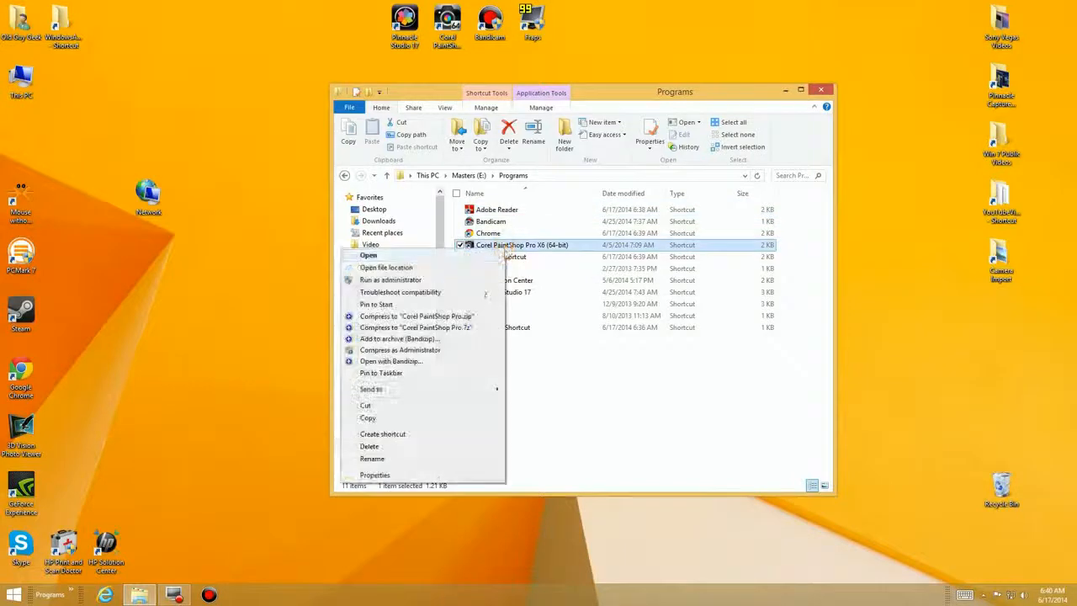
{"action": "left_click", "coordinate": [372, 458]}
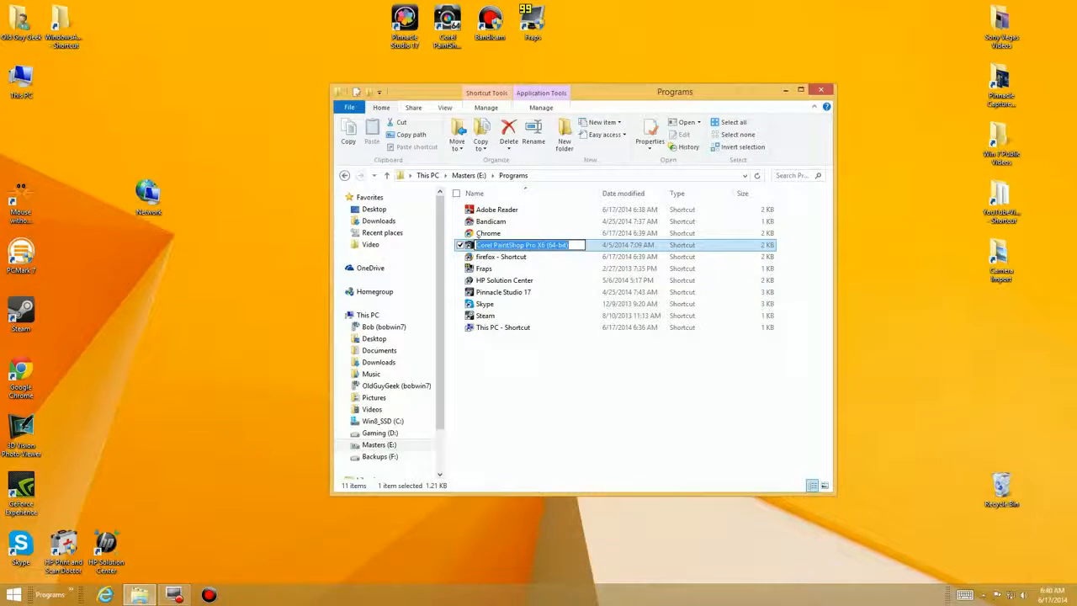
{"action": "left_click_drag", "start_coordinate": [493, 246], "coordinate": [481, 246]}
{"action": "key", "text": "Delete"}
{"action": "left_click_drag", "start_coordinate": [518, 245], "coordinate": [552, 245]}
{"action": "key", "text": "Delete"}
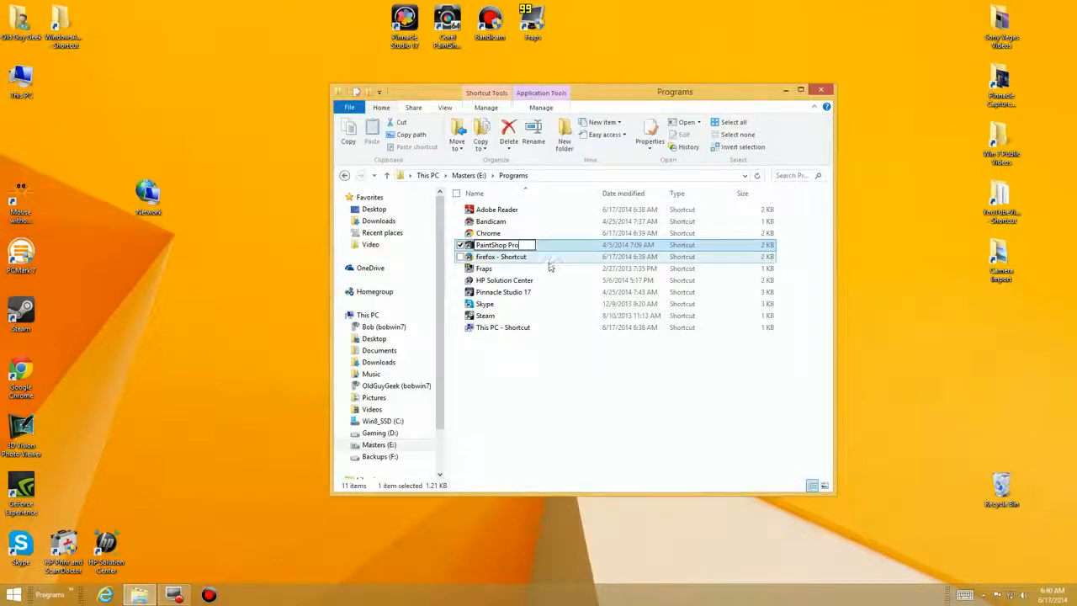
{"action": "left_click", "coordinate": [544, 408]}
- Rename the firefox shortcut in the Programs folder as Firefox
{"action": "right_click", "coordinate": [488, 245]}
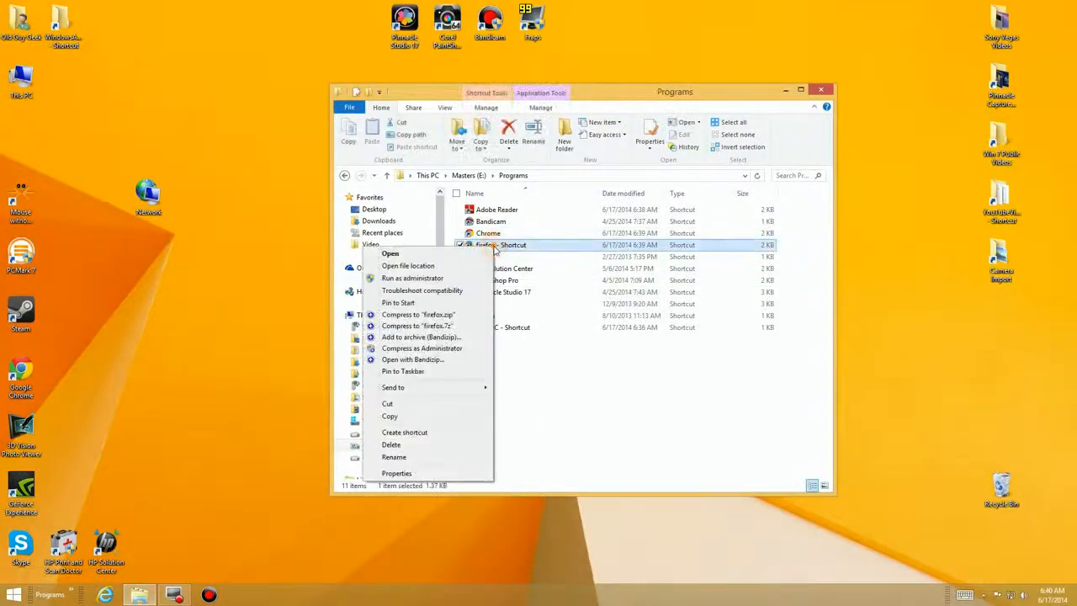
{"action": "left_click", "coordinate": [394, 457]}
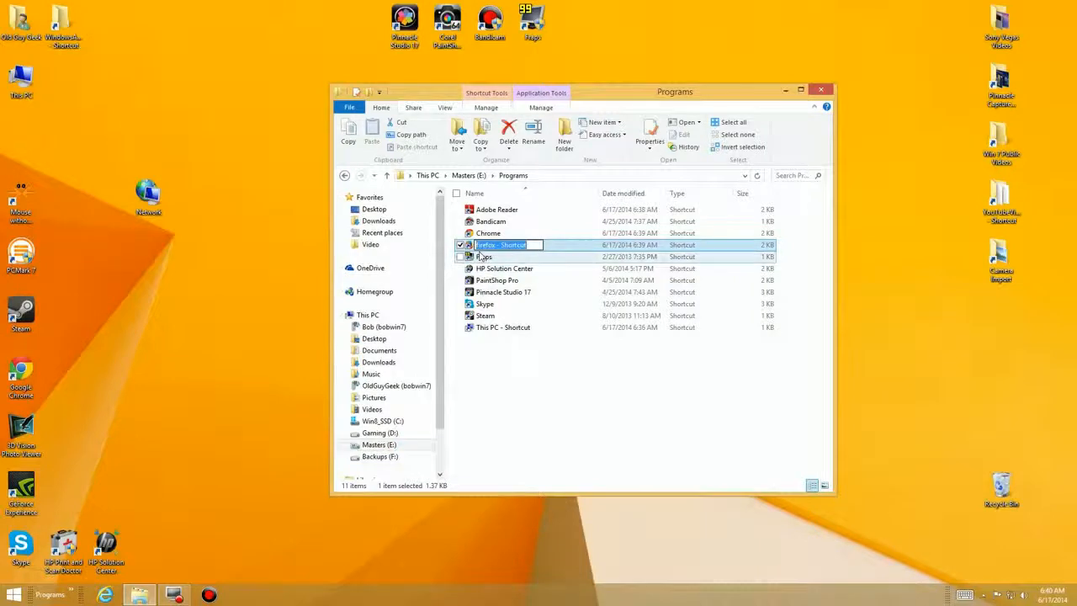
{"action": "type", "text": "Fire"}
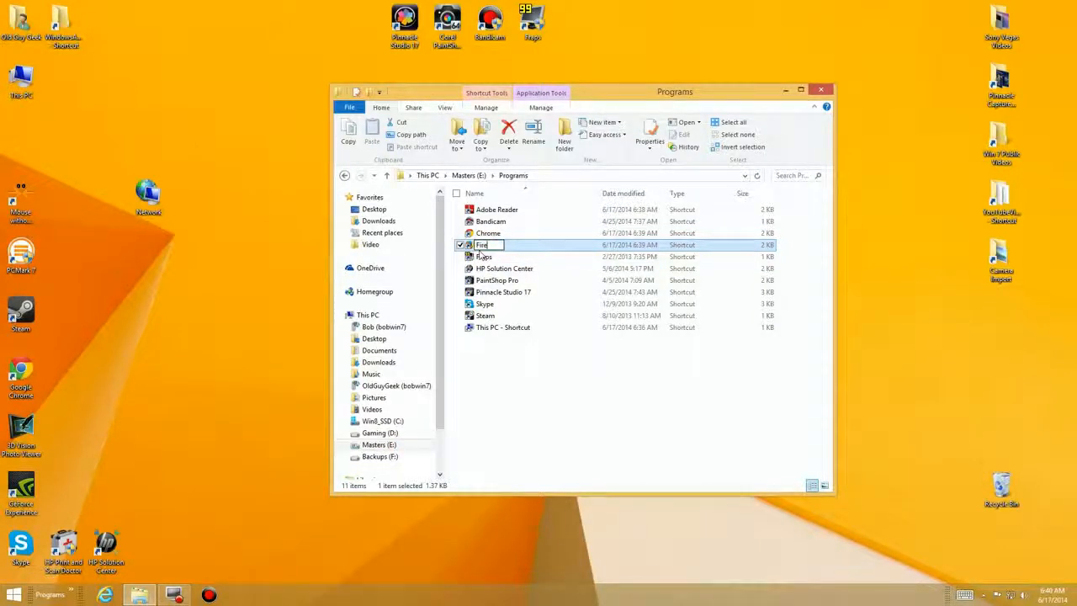
{"action": "type", "text": "fox"}
{"action": "key", "text": "Return"}
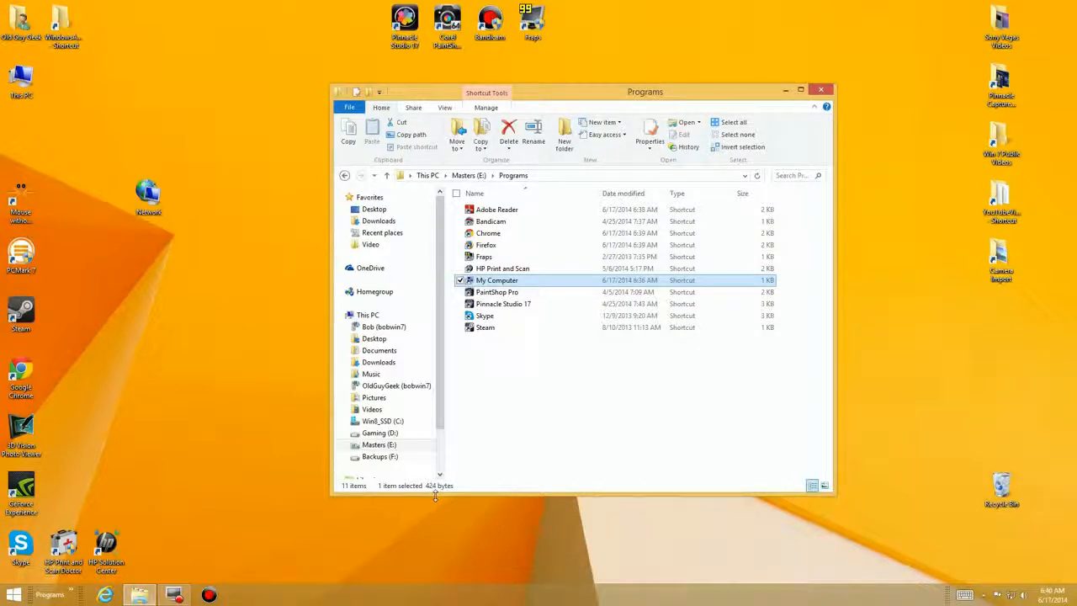
- Minimise the Programs window and check the shortcut names in the taskbar's Programs toolbar
{"action": "left_click", "coordinate": [530, 381]}
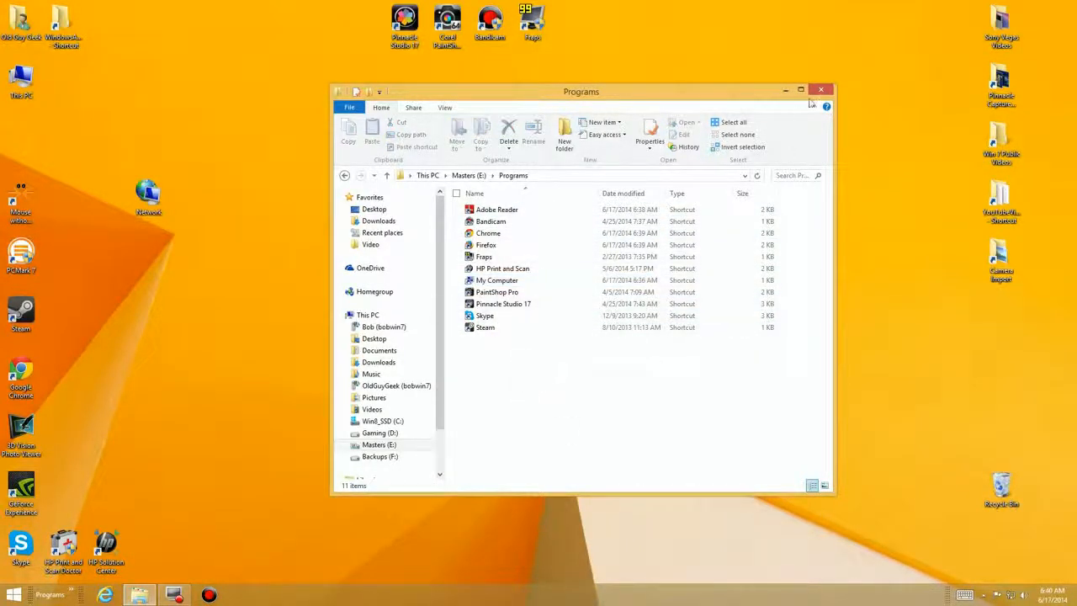
{"action": "left_click", "coordinate": [784, 91]}
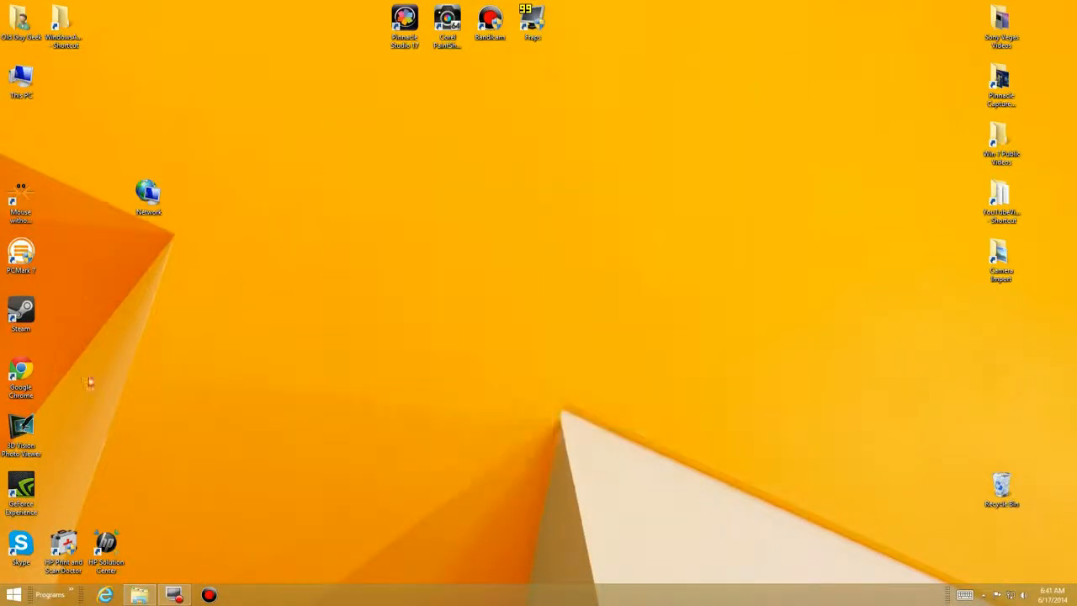
{"action": "left_click", "coordinate": [75, 595]}
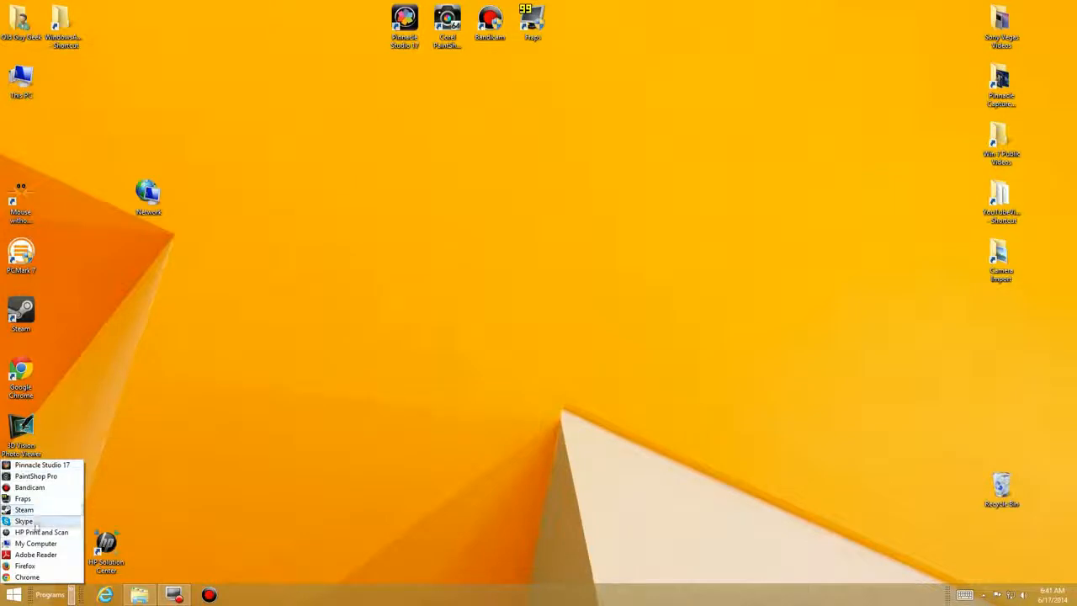
{"action": "left_click", "coordinate": [40, 567]}
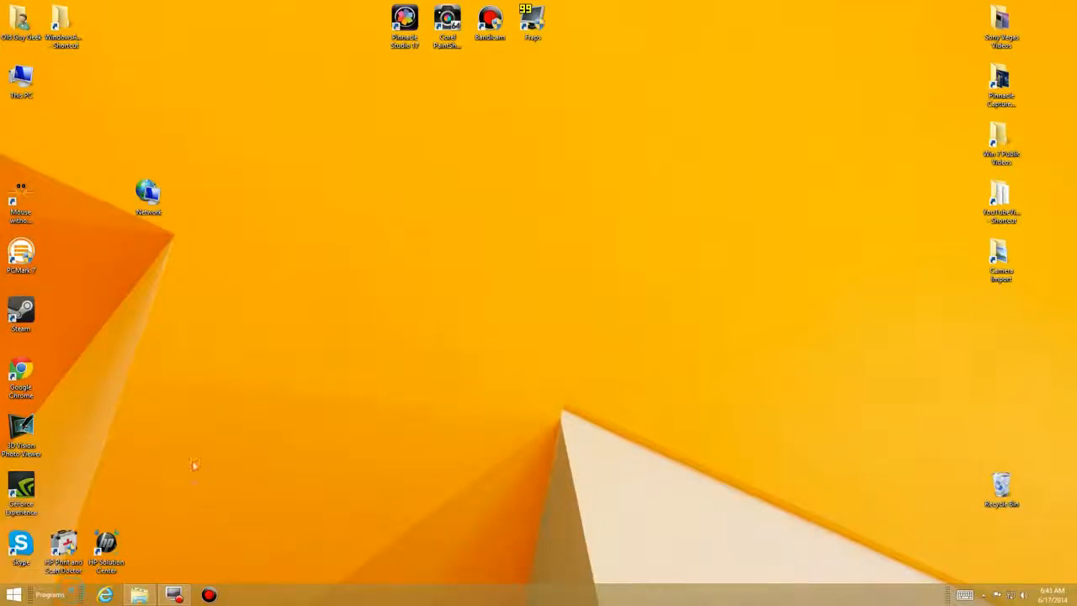
- Reorder the taskbar's Programs list so it starts with My Computer, Pinnacle Studio 17, Fraps, Adobe Reader, Firefox and PaintShop Pro
{"action": "left_click", "coordinate": [71, 594]}
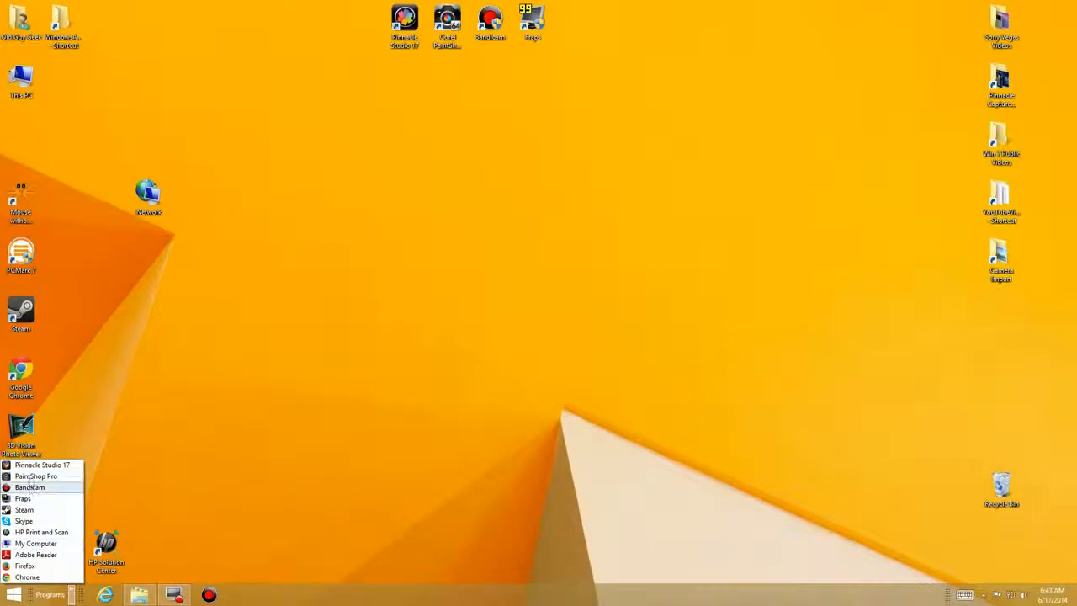
{"action": "left_click_drag", "start_coordinate": [30, 535], "coordinate": [31, 500]}
{"action": "left_click", "coordinate": [224, 480]}
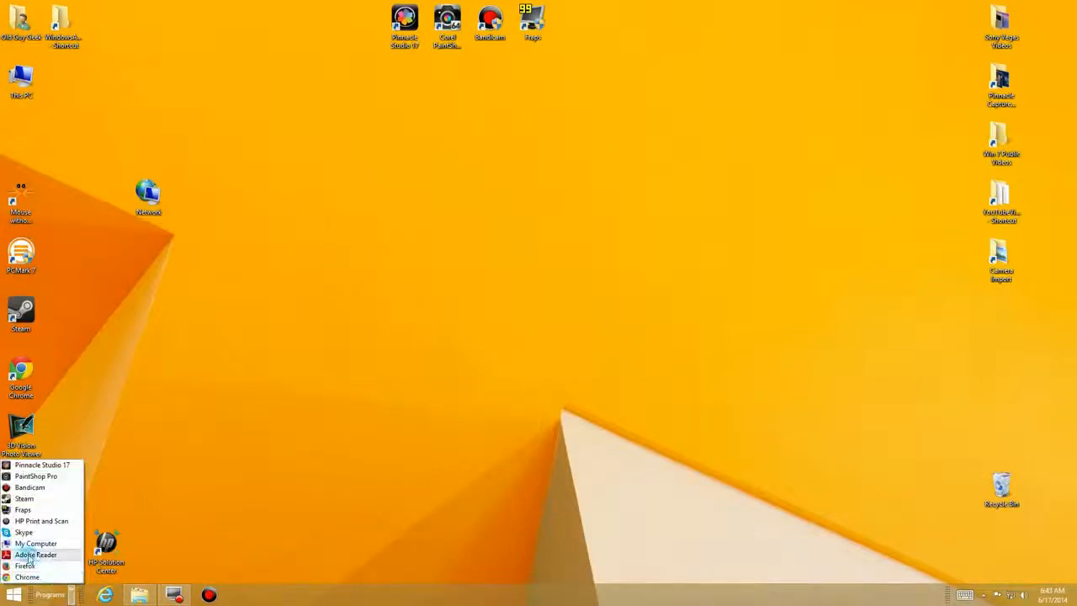
{"action": "mouse_move", "coordinate": [42, 490]}
{"action": "left_mouse_down"}
{"action": "mouse_move", "coordinate": [40, 478]}
{"action": "mouse_move", "coordinate": [33, 488]}
{"action": "left_mouse_up"}
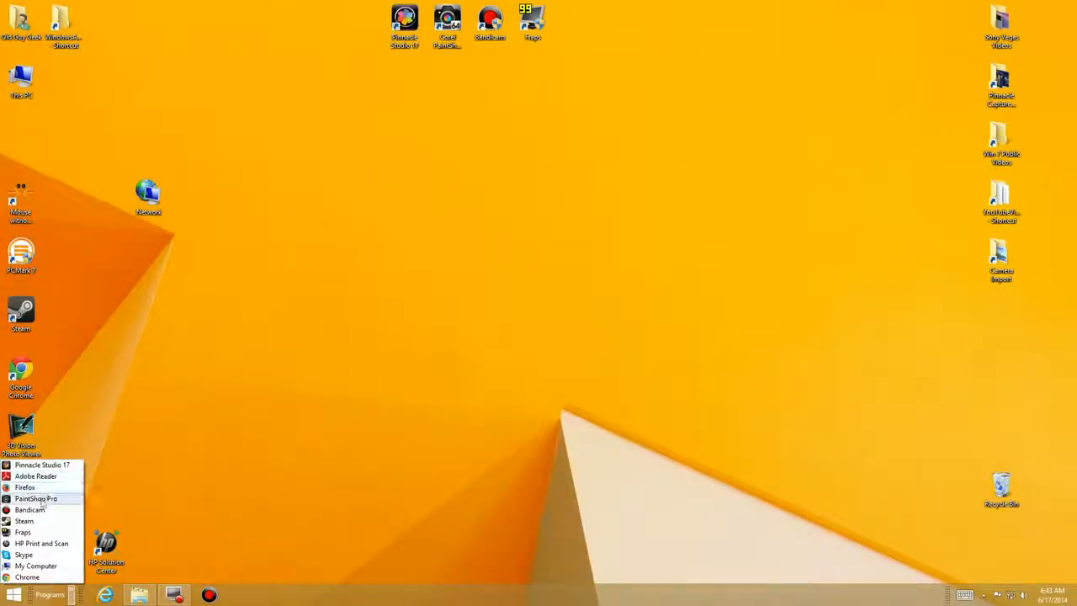
{"action": "left_click_drag", "start_coordinate": [39, 574], "coordinate": [40, 464]}
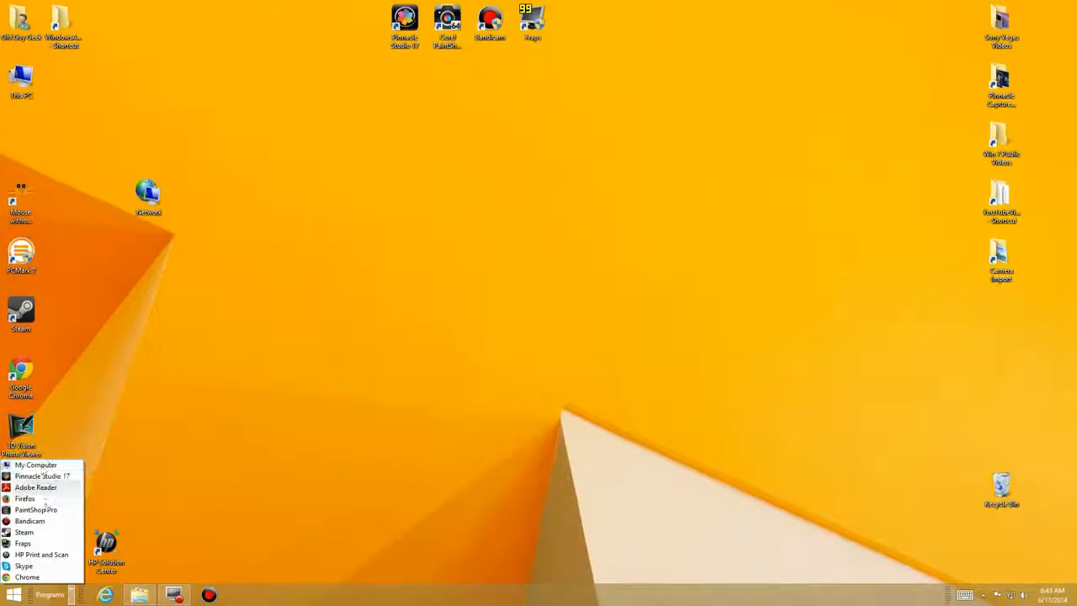
{"action": "left_click_drag", "start_coordinate": [24, 544], "coordinate": [37, 487]}
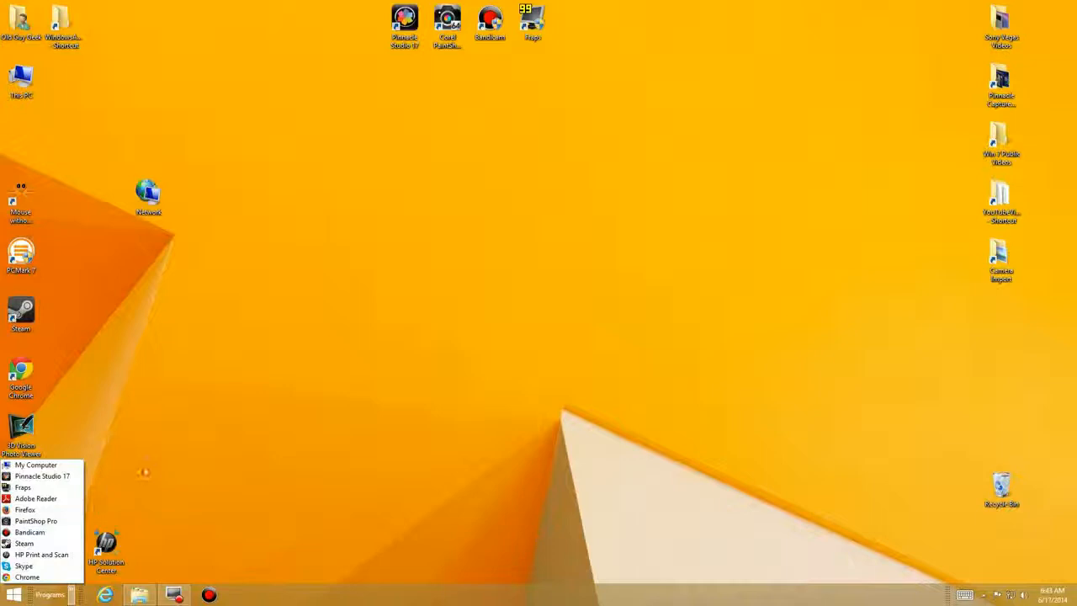
{"action": "left_click", "coordinate": [144, 472]}
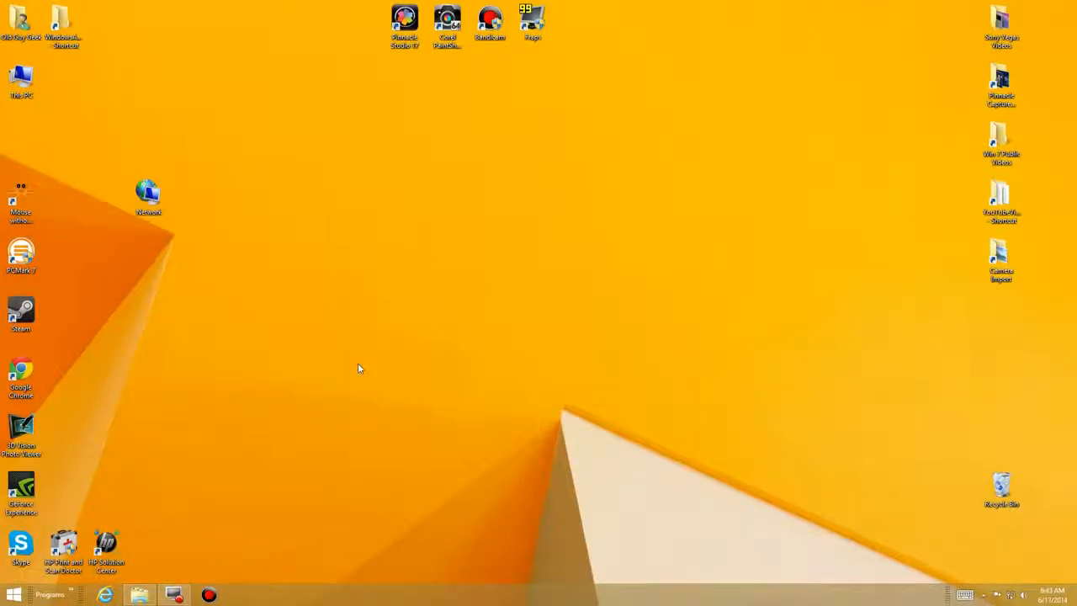
- Add the Money page from Internet Explorer's frequent sites to the Programs folder and rename its shortcut MSN Money
{"action": "left_click", "coordinate": [71, 594]}
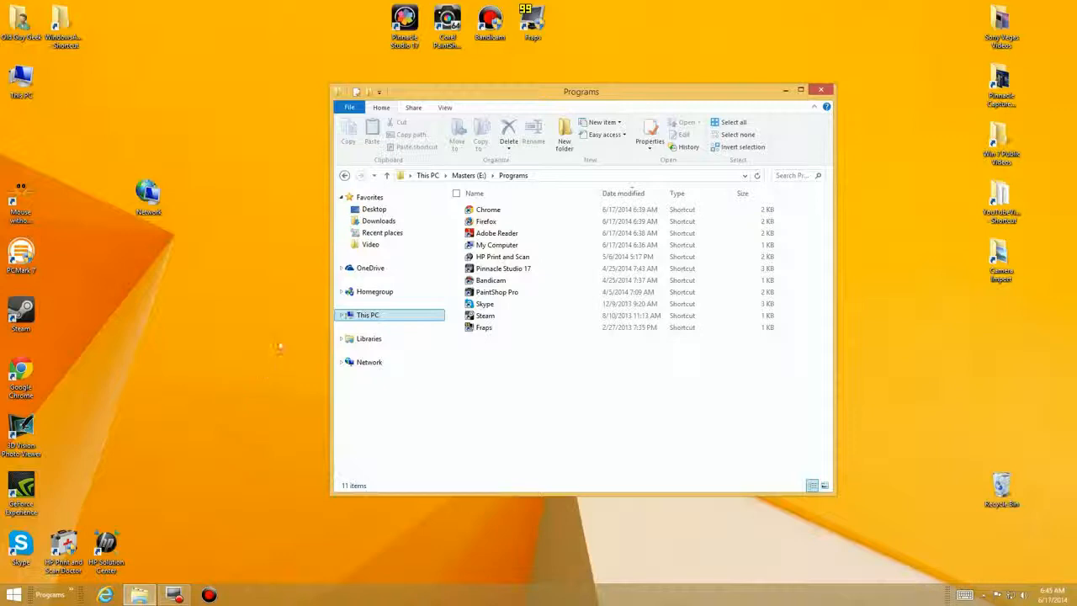
{"action": "right_click", "coordinate": [105, 595]}
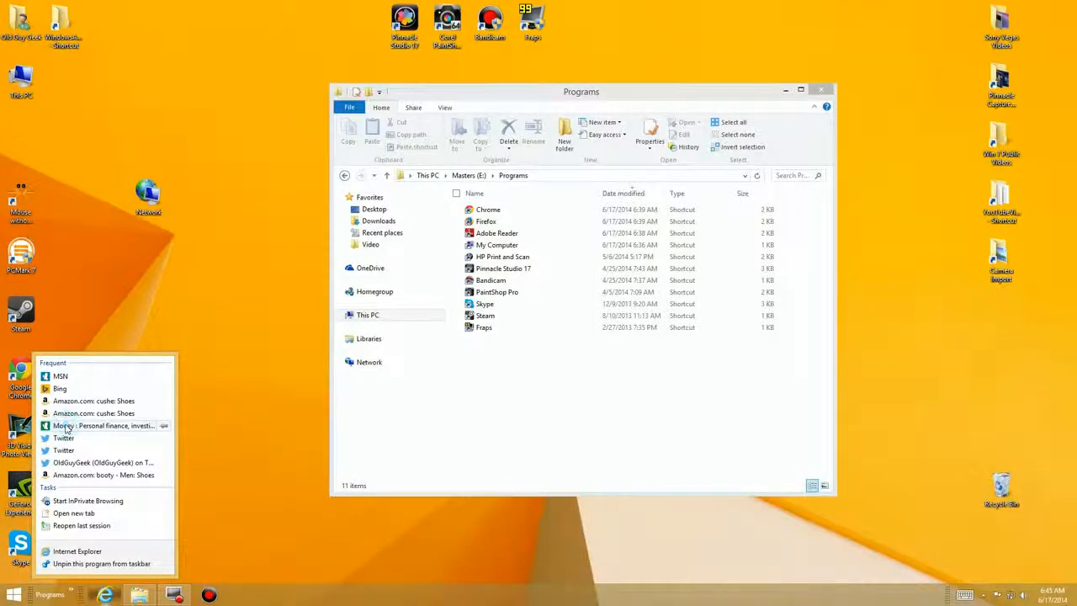
{"action": "left_click_drag", "start_coordinate": [101, 426], "coordinate": [495, 392]}
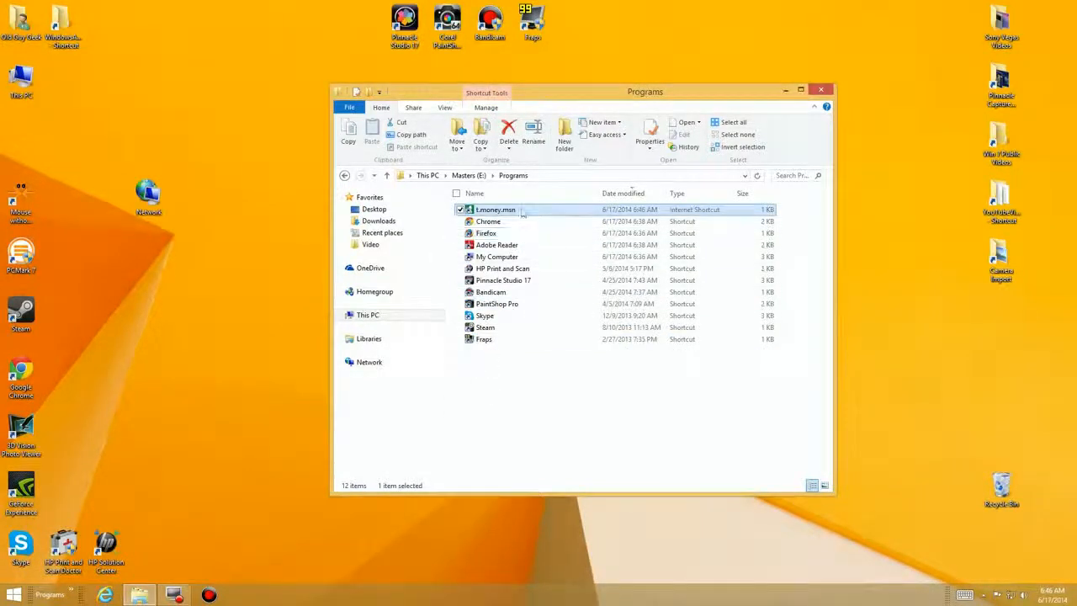
{"action": "right_click", "coordinate": [521, 210]}
{"action": "left_click", "coordinate": [482, 314]}
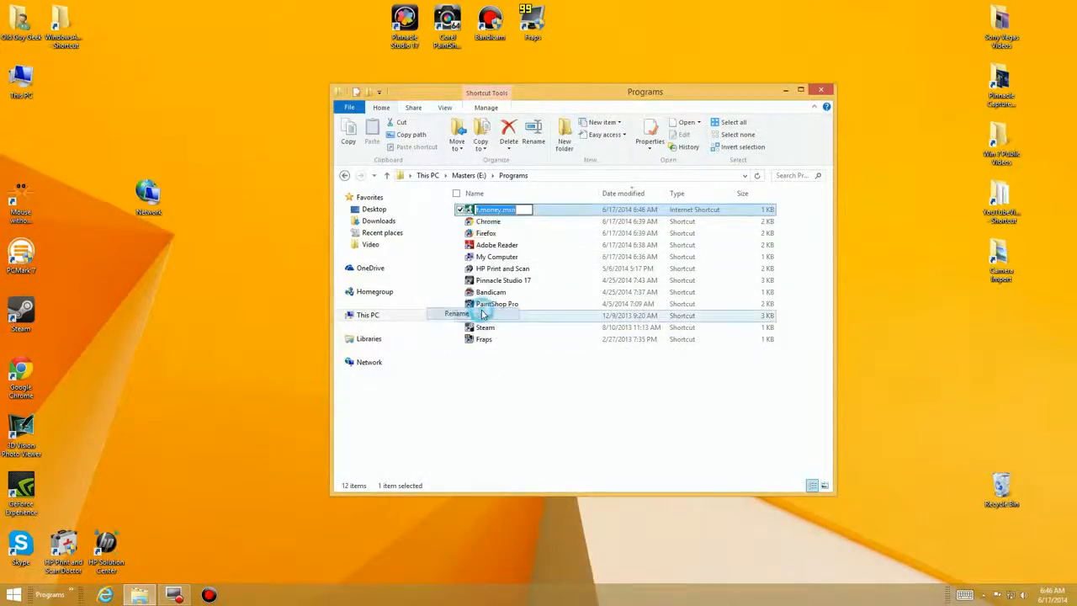
{"action": "type", "text": "MSN Money"}
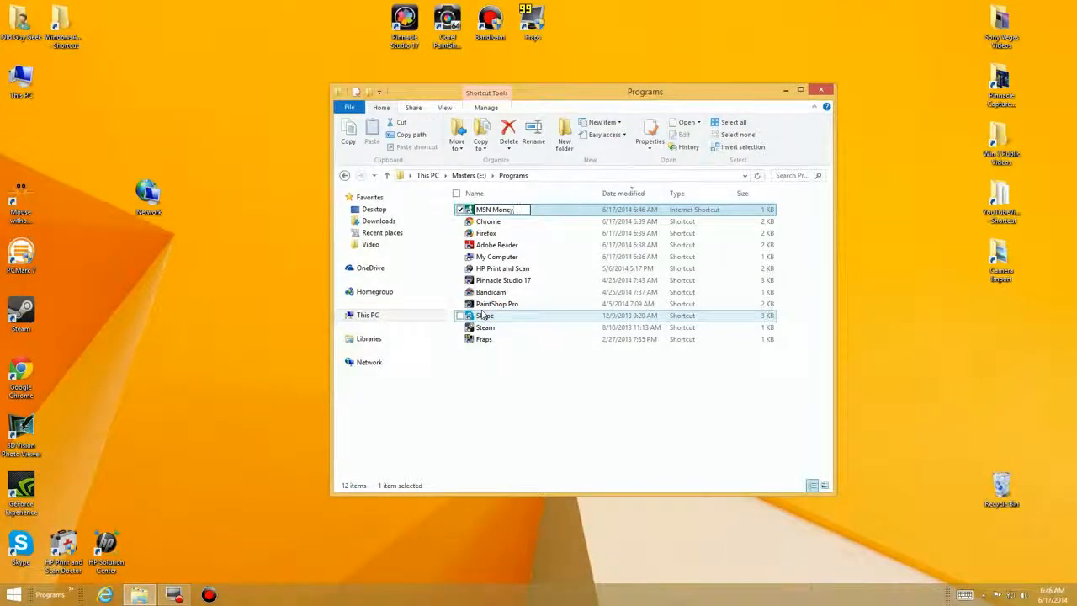
{"action": "key", "text": "Return"}
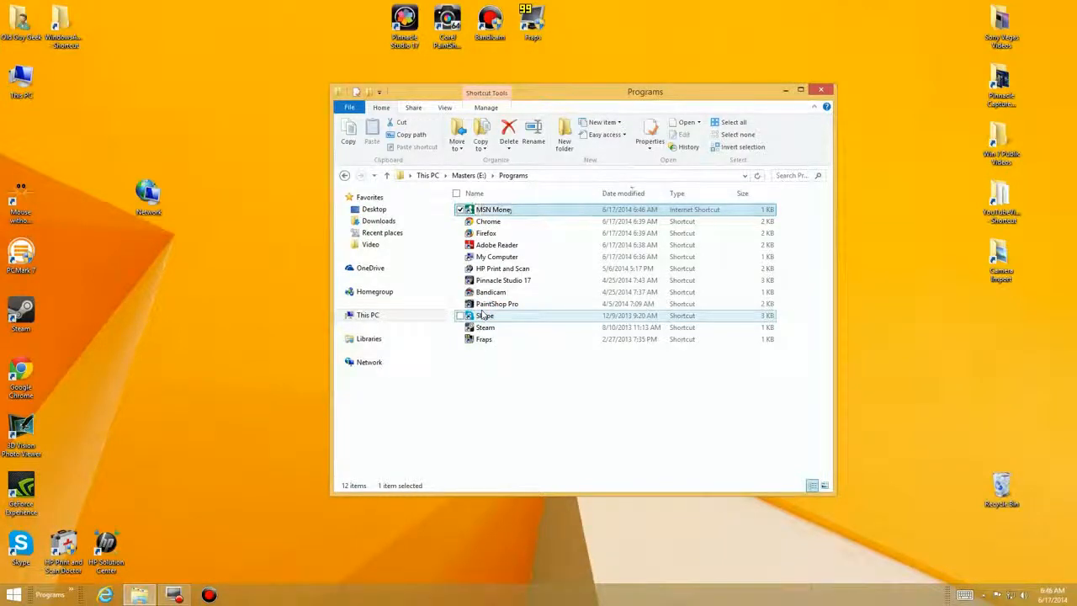
- Add the Bing page from Internet Explorer's frequent sites to the Programs folder and rename its shortcut Bing
{"action": "right_click", "coordinate": [102, 597]}
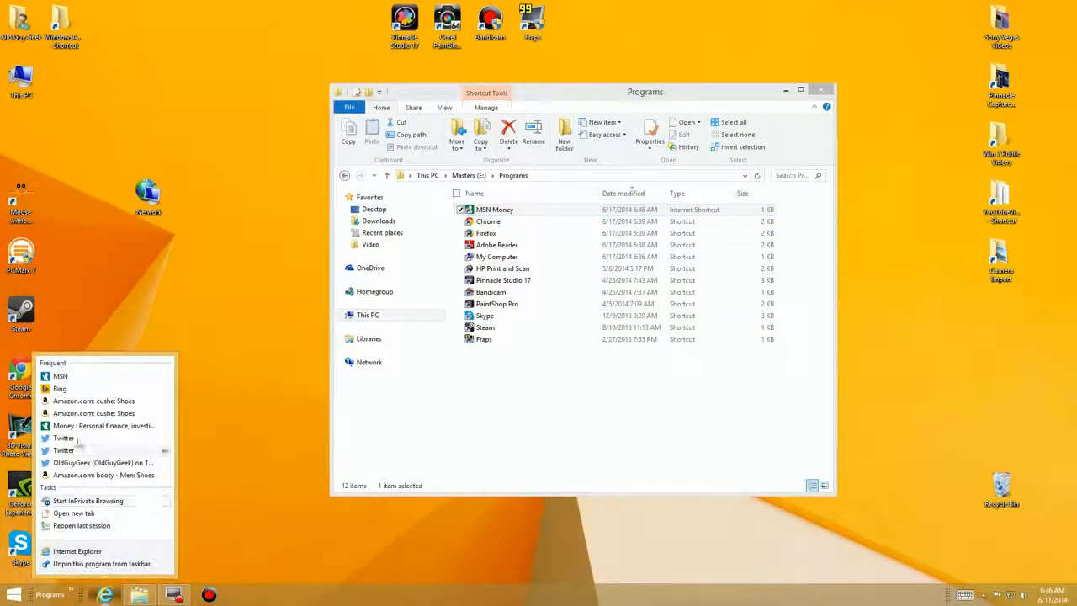
{"action": "left_click_drag", "start_coordinate": [80, 413], "coordinate": [501, 389]}
{"action": "right_click", "coordinate": [482, 354]}
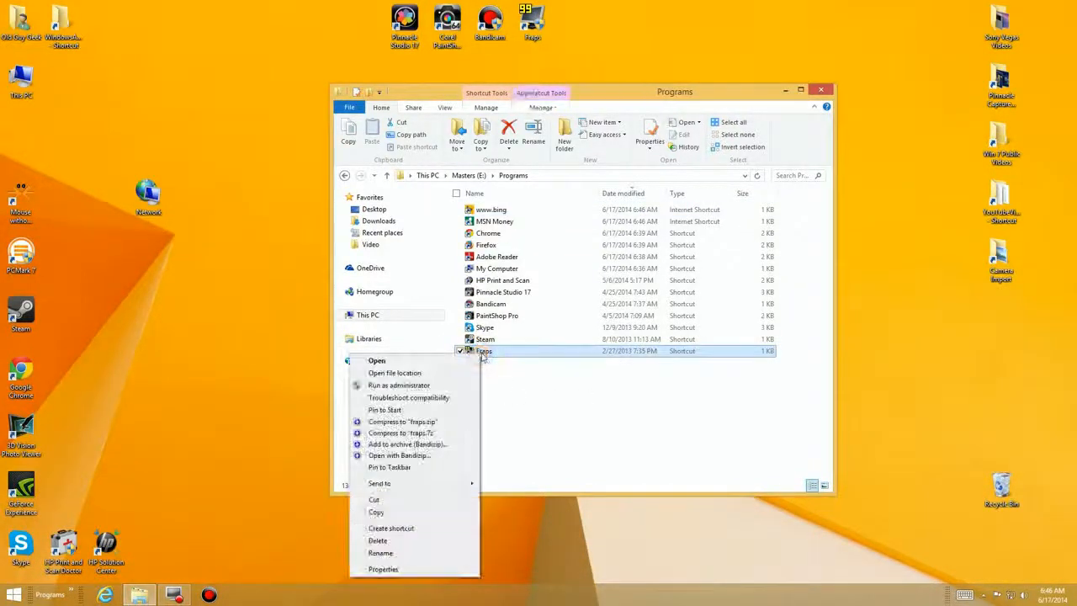
{"action": "right_click", "coordinate": [500, 212]}
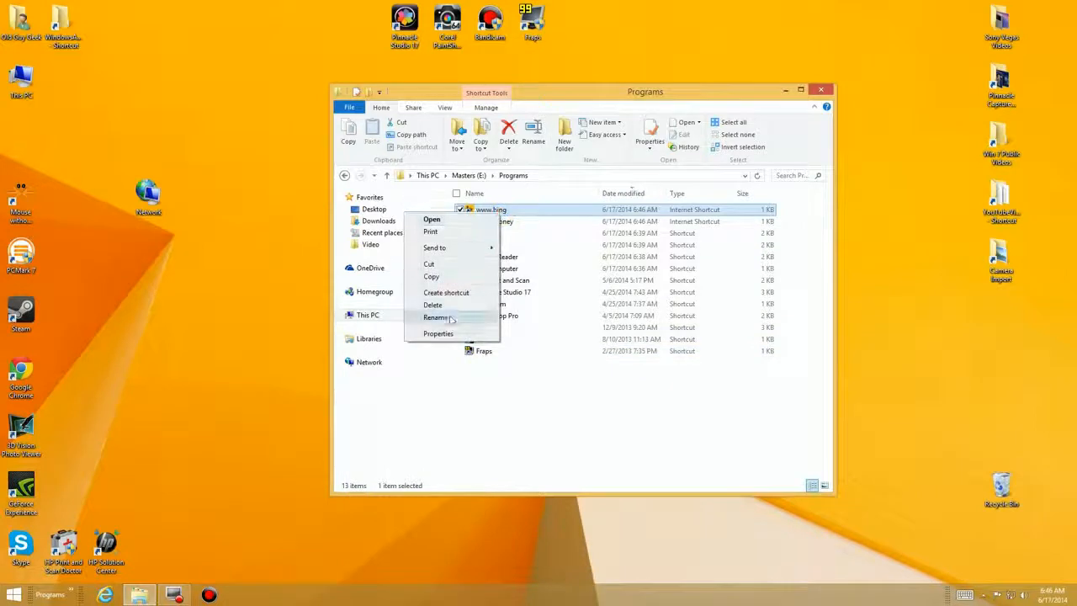
{"action": "left_click", "coordinate": [436, 318]}
{"action": "type", "text": "Bing"}
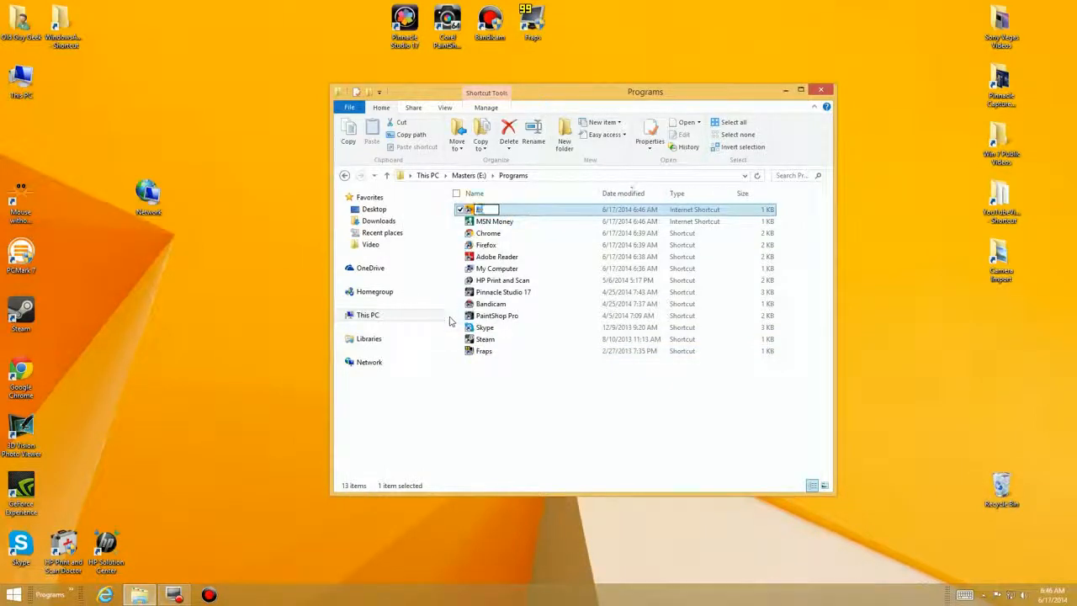
{"action": "key", "text": "Return"}
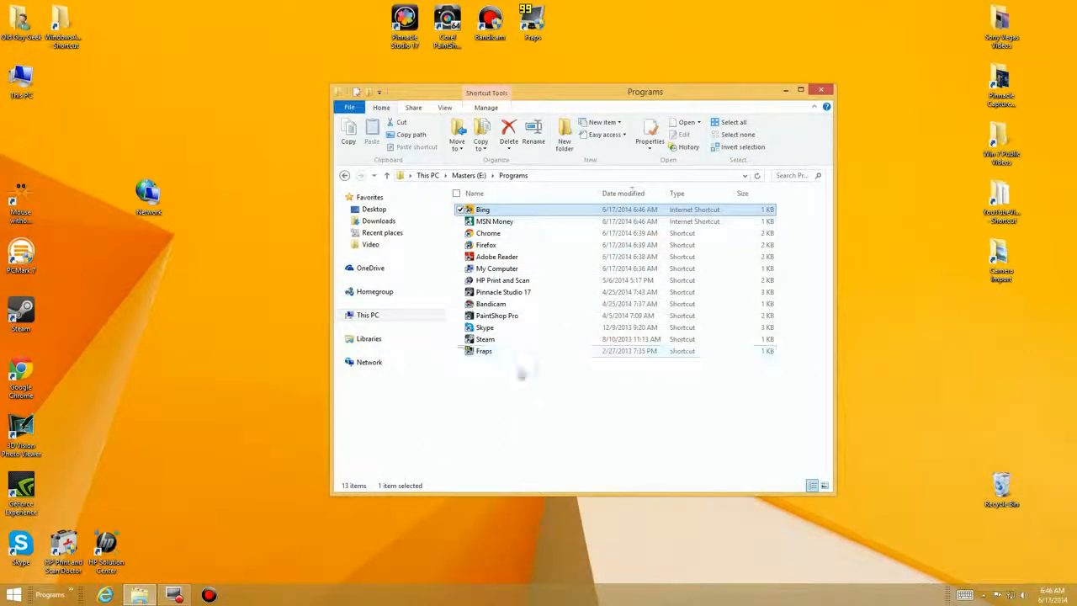
- Pin the Flixster app from the Start screen to the taskbar and return to the desktop
{"action": "left_click", "coordinate": [14, 595]}
{"action": "right_click", "coordinate": [473, 225]}
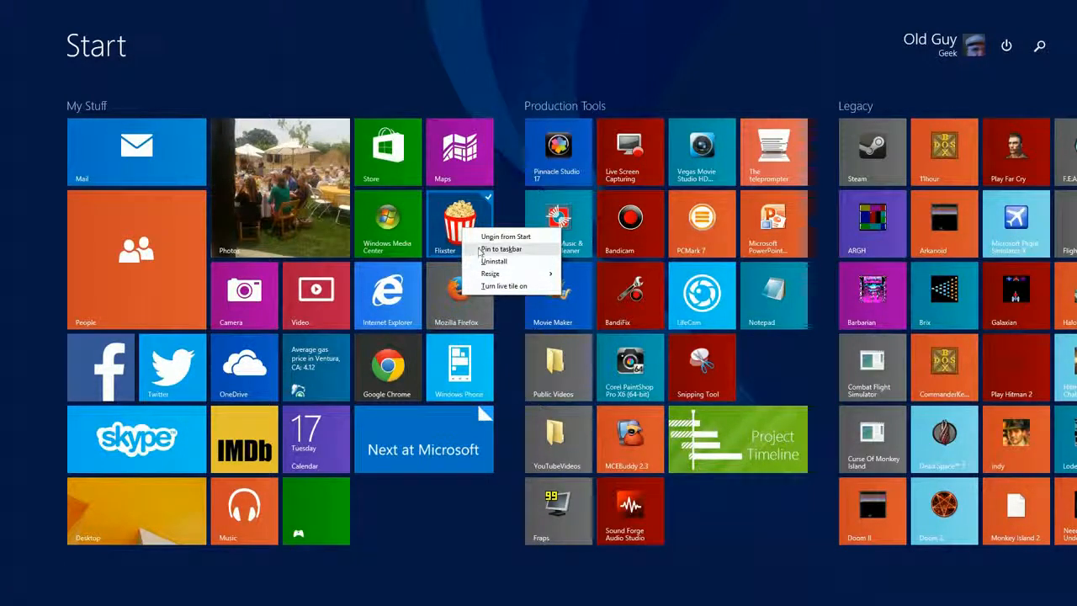
{"action": "left_click", "coordinate": [482, 249]}
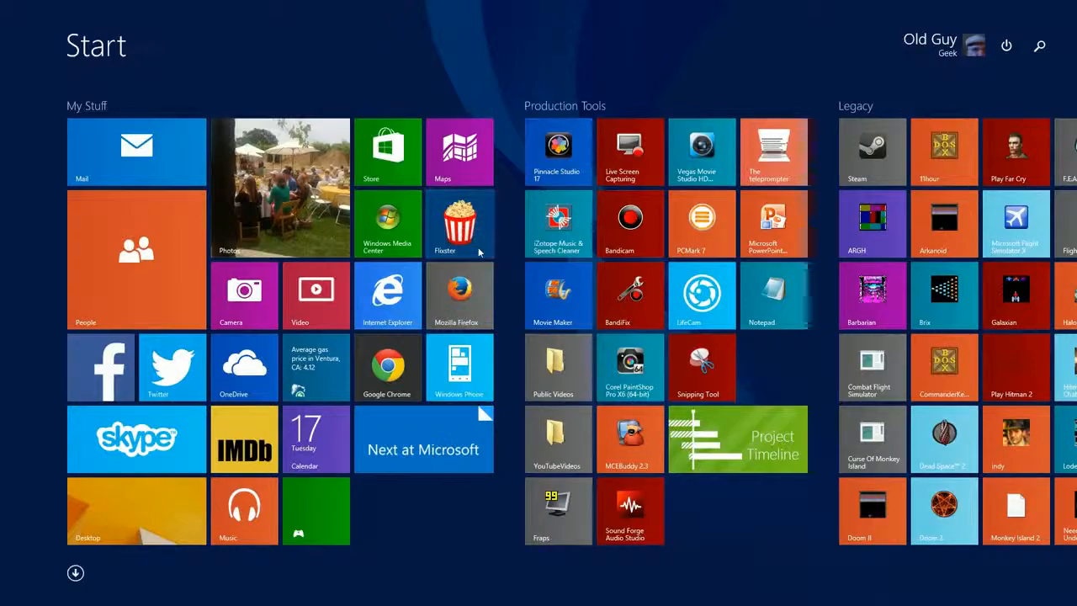
{"action": "key", "text": "super"}
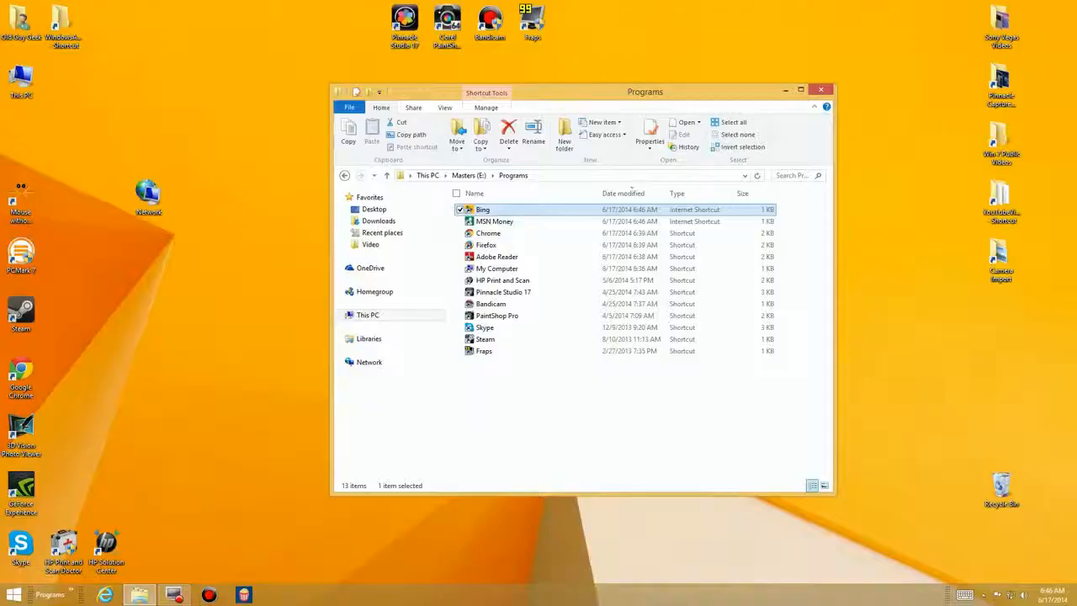
- Try to add the pinned Flixster app from the taskbar to the Programs folder
{"action": "right_click", "coordinate": [243, 597]}
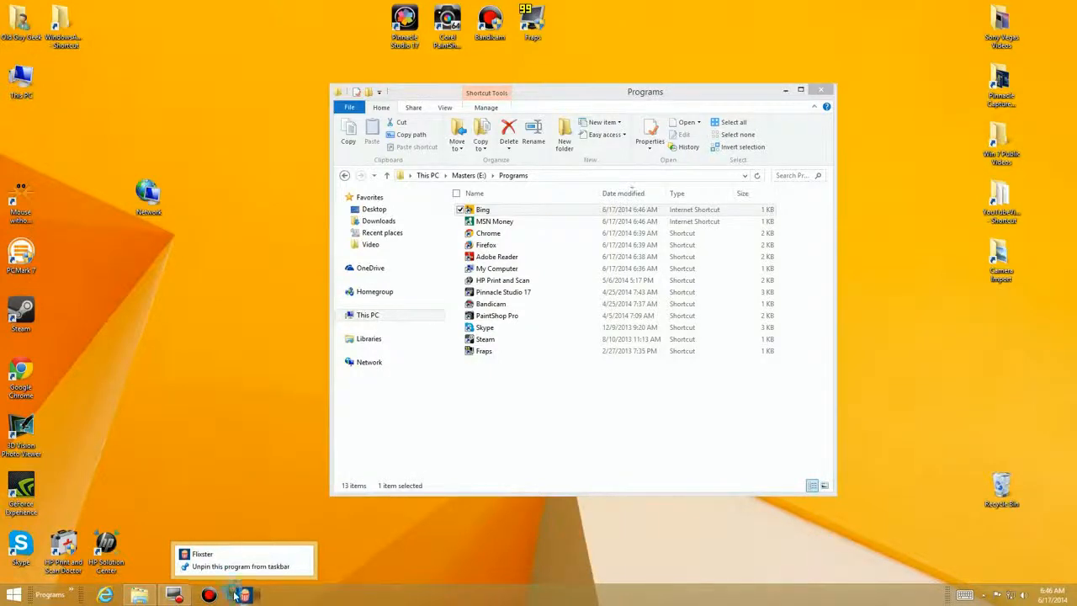
{"action": "left_click", "coordinate": [241, 565]}
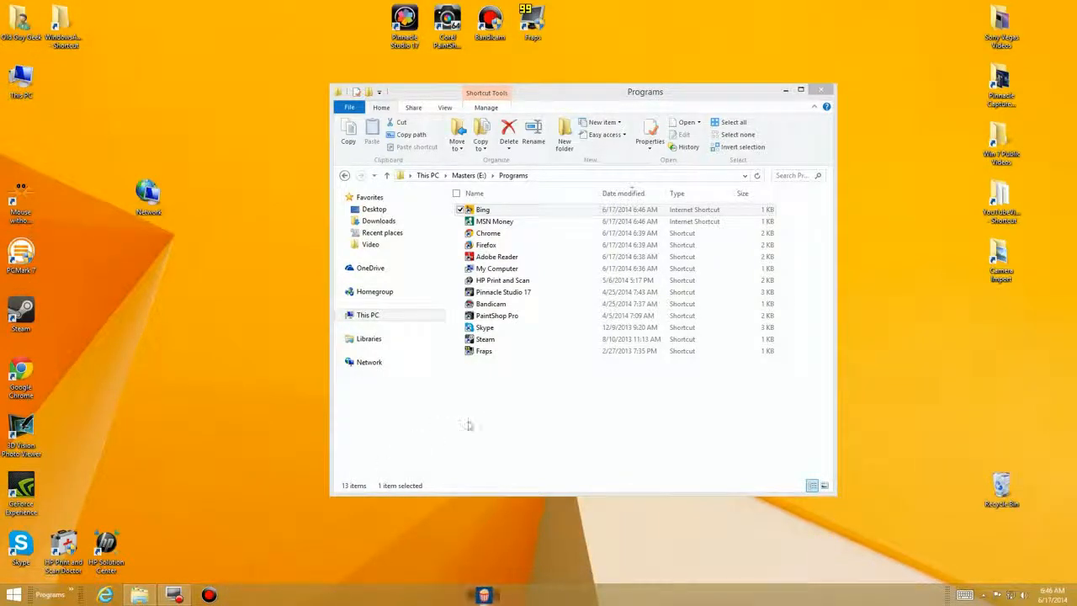
{"action": "left_click_drag", "start_coordinate": [222, 595], "coordinate": [257, 599]}
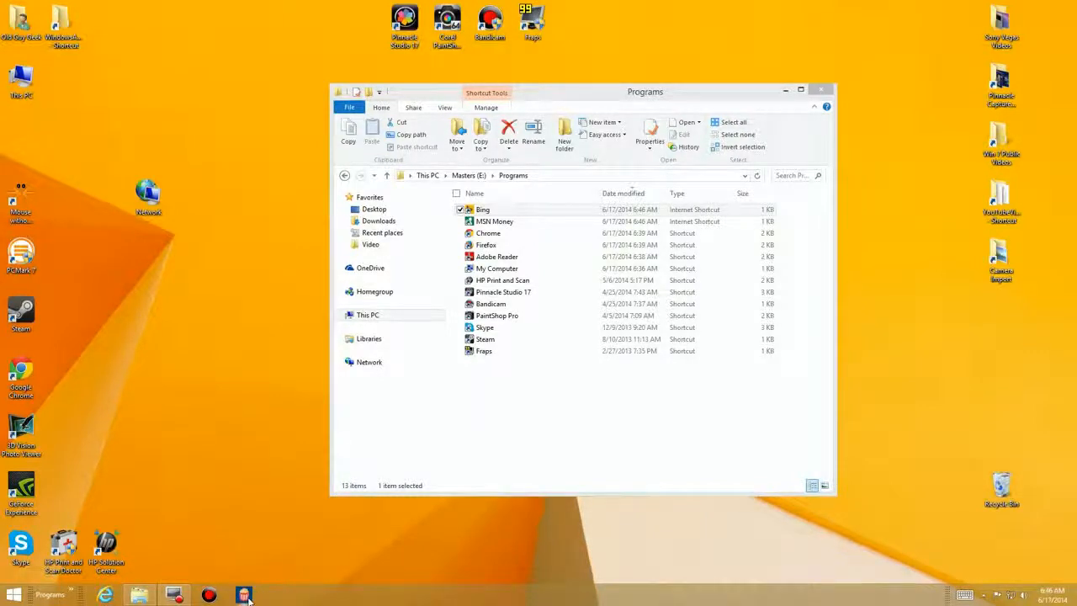
- Browse through My Computer to the Program Files folder on the Win8_SSD (C:) drive and find the WindowsApps folder
{"action": "double_click", "coordinate": [494, 271]}
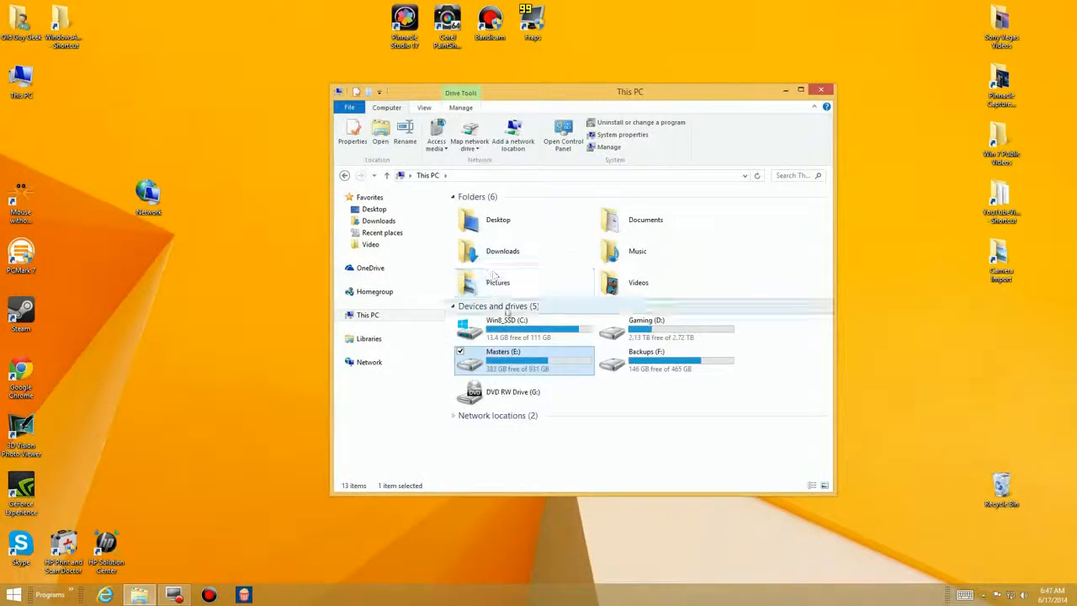
{"action": "double_click", "coordinate": [530, 337]}
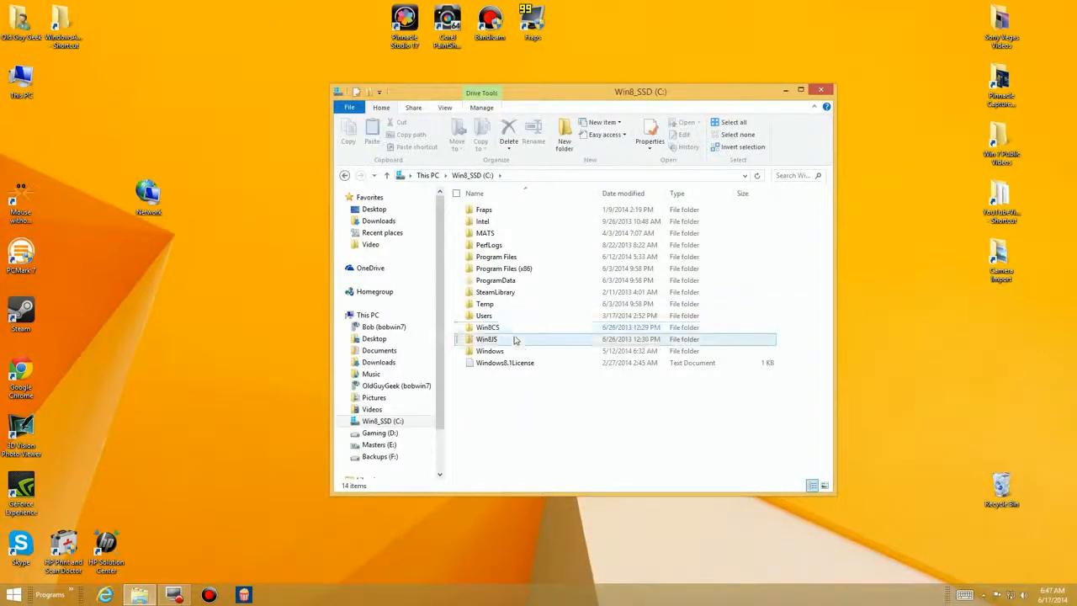
{"action": "double_click", "coordinate": [497, 257]}
{"action": "scroll", "coordinate": [509, 379], "scroll_direction": "down", "scroll_amount": 3}
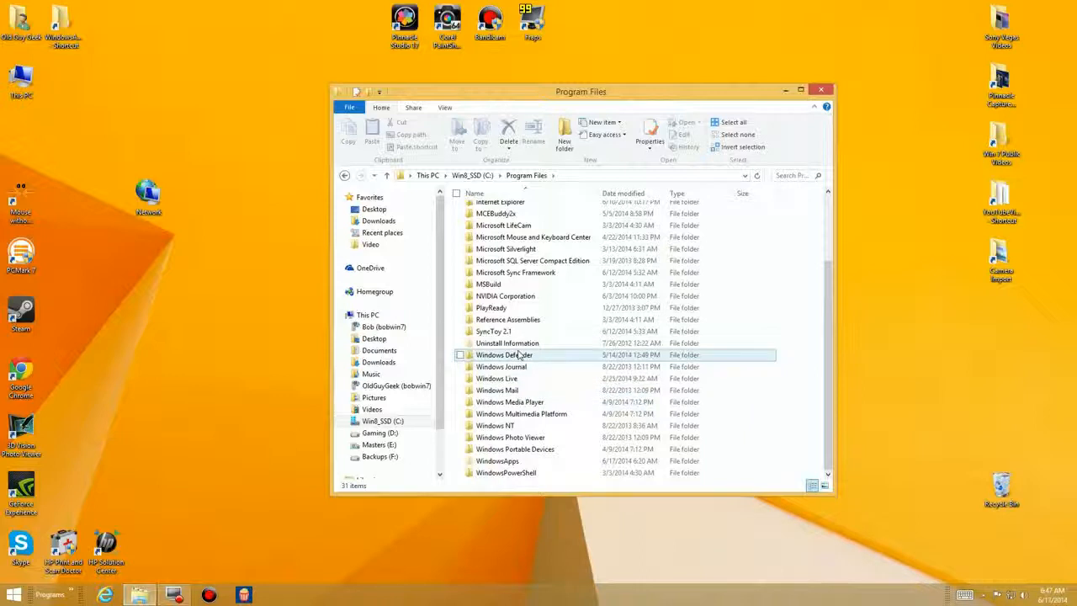
- Try to open the WindowsApps folder by requesting permanent access and checking its security properties, closing the dialogs without changes
{"action": "left_click", "coordinate": [497, 462]}
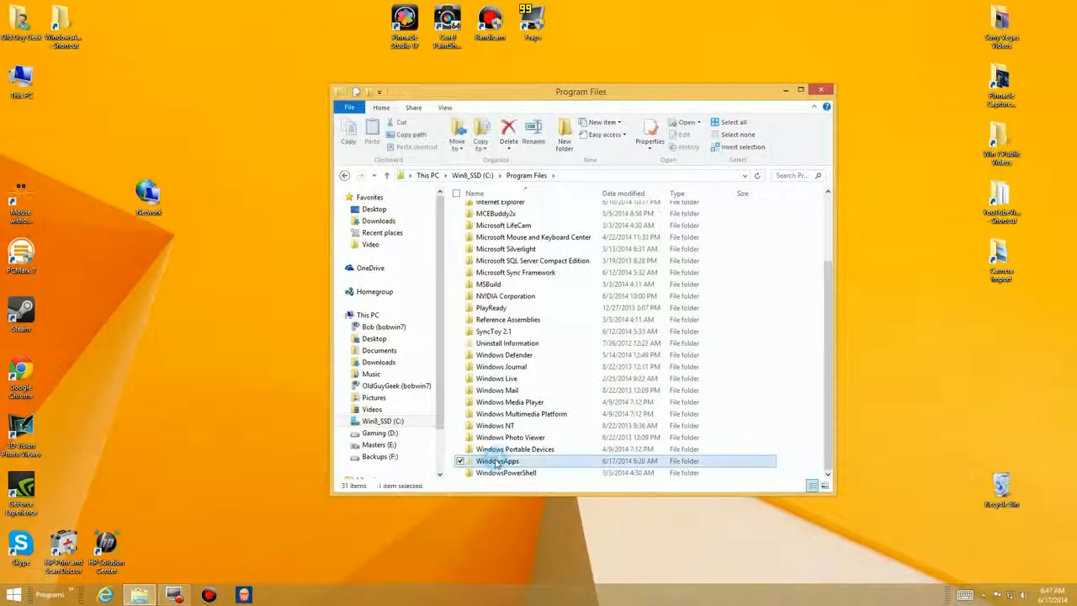
{"action": "double_click", "coordinate": [496, 462]}
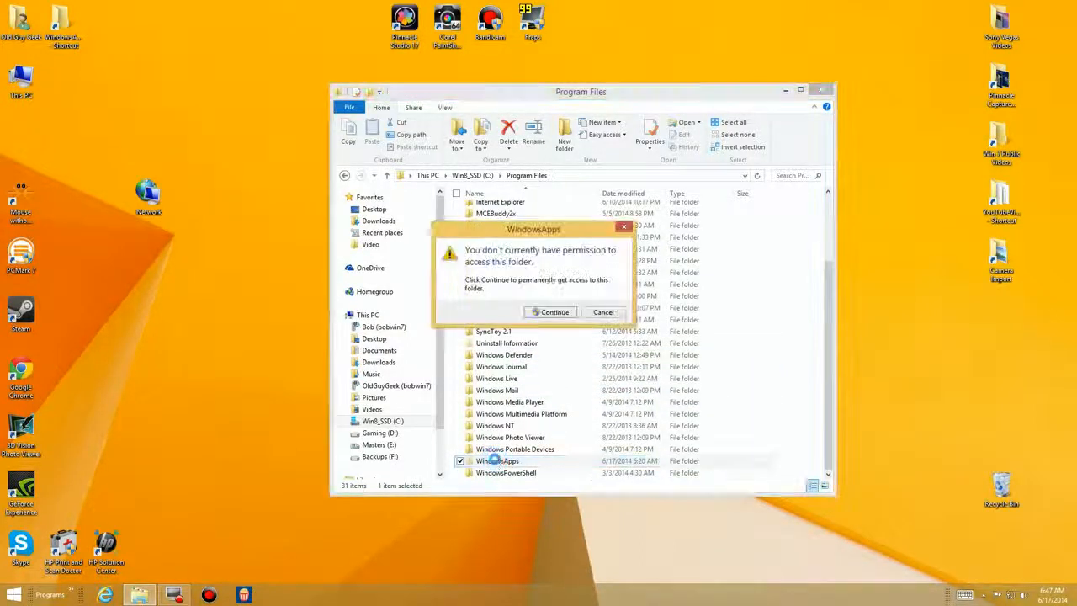
{"action": "left_click", "coordinate": [558, 314]}
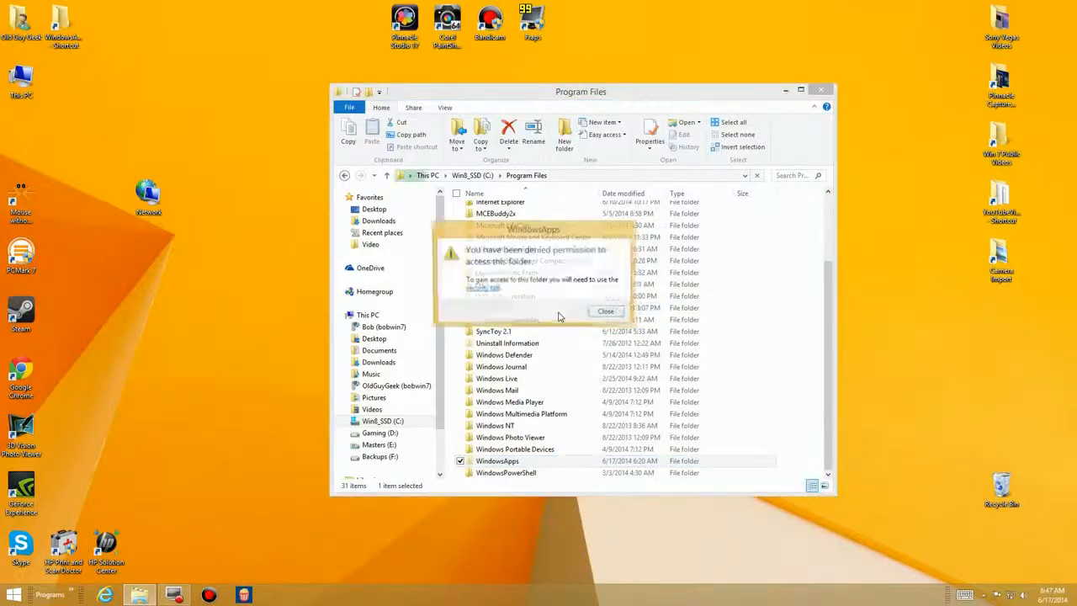
{"action": "left_click", "coordinate": [487, 290]}
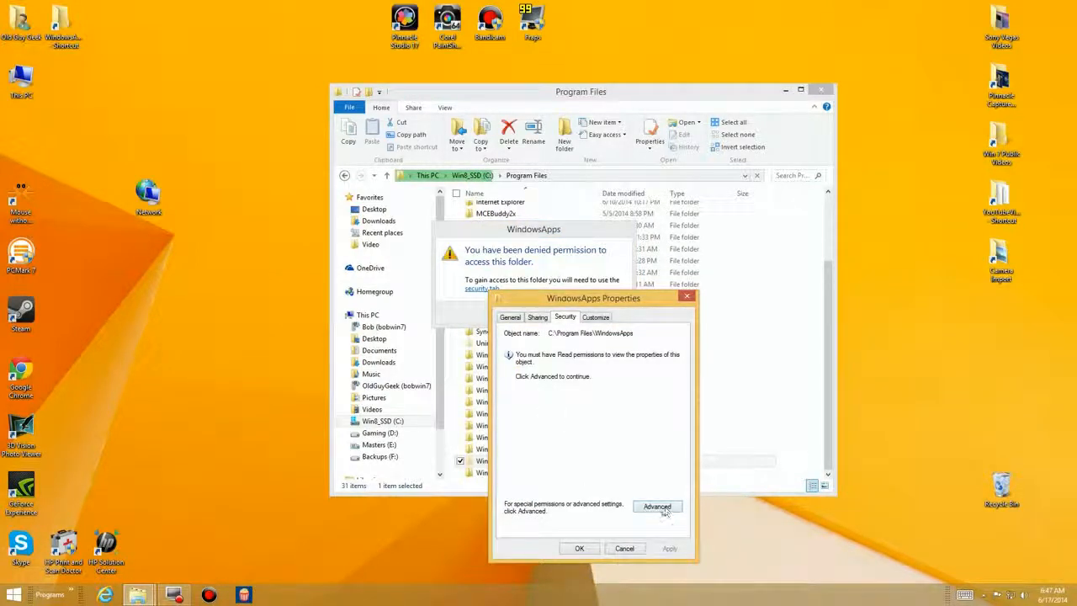
{"action": "left_click", "coordinate": [686, 297]}
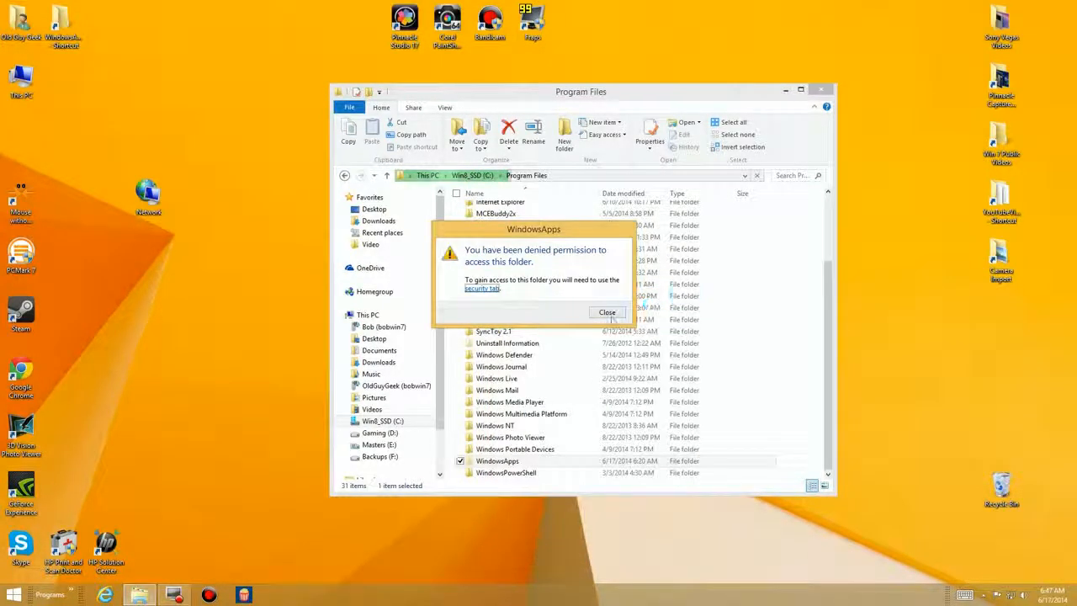
{"action": "left_click", "coordinate": [610, 313]}
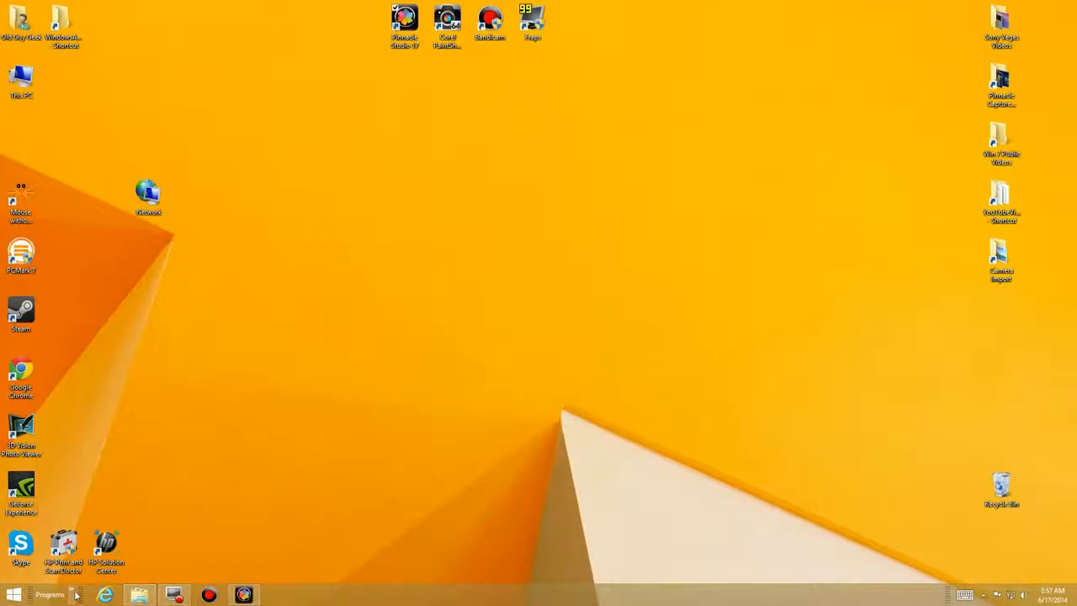
- Expand the Programs toolbar beside the Start button to review its shortcuts, and close the list
{"action": "left_click", "coordinate": [73, 594]}
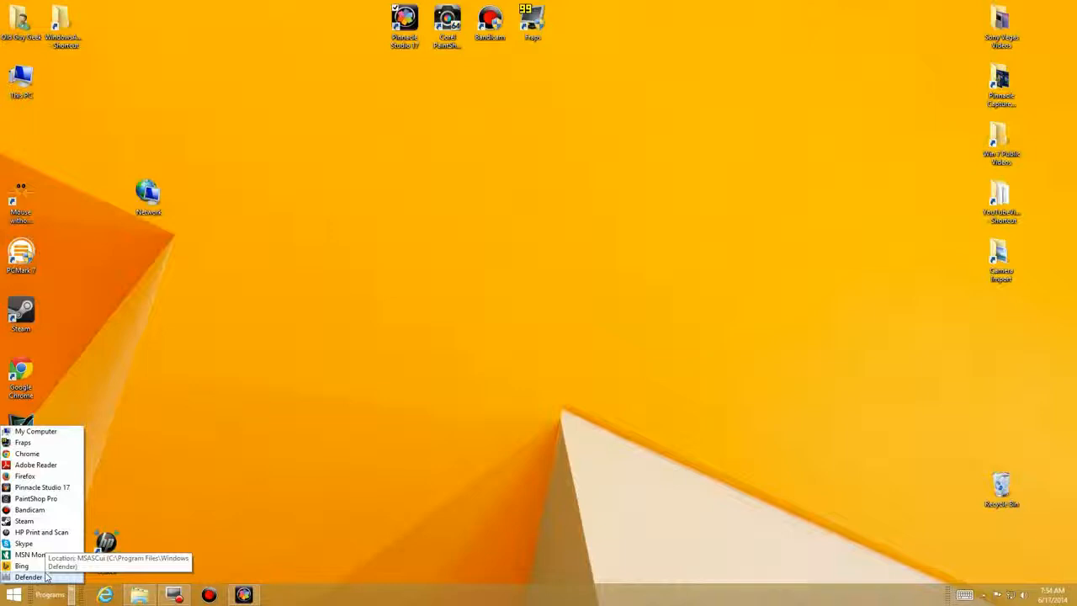
{"action": "left_click", "coordinate": [573, 267]}
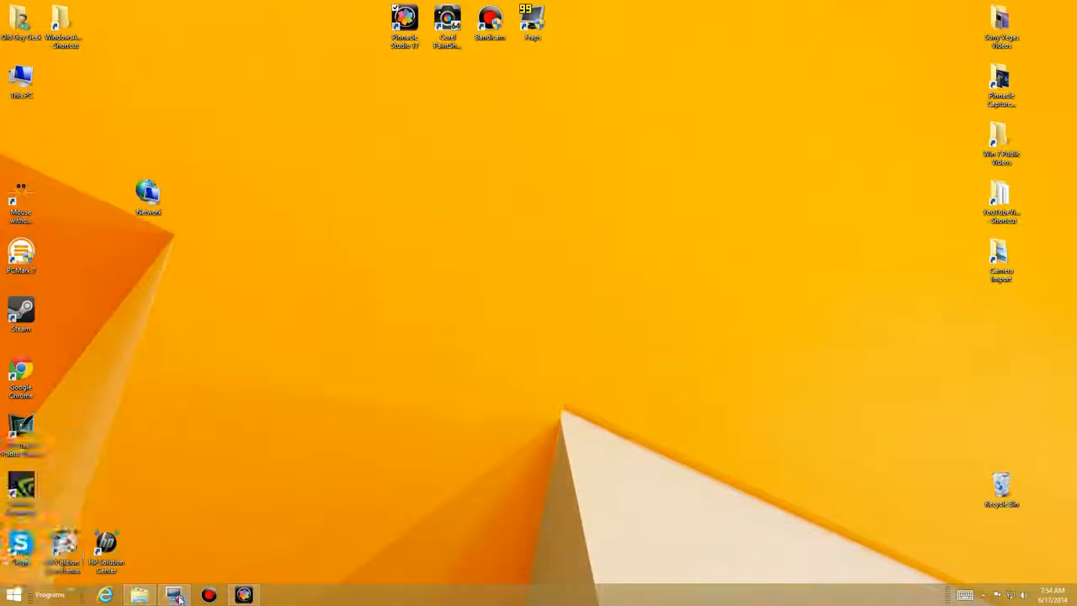